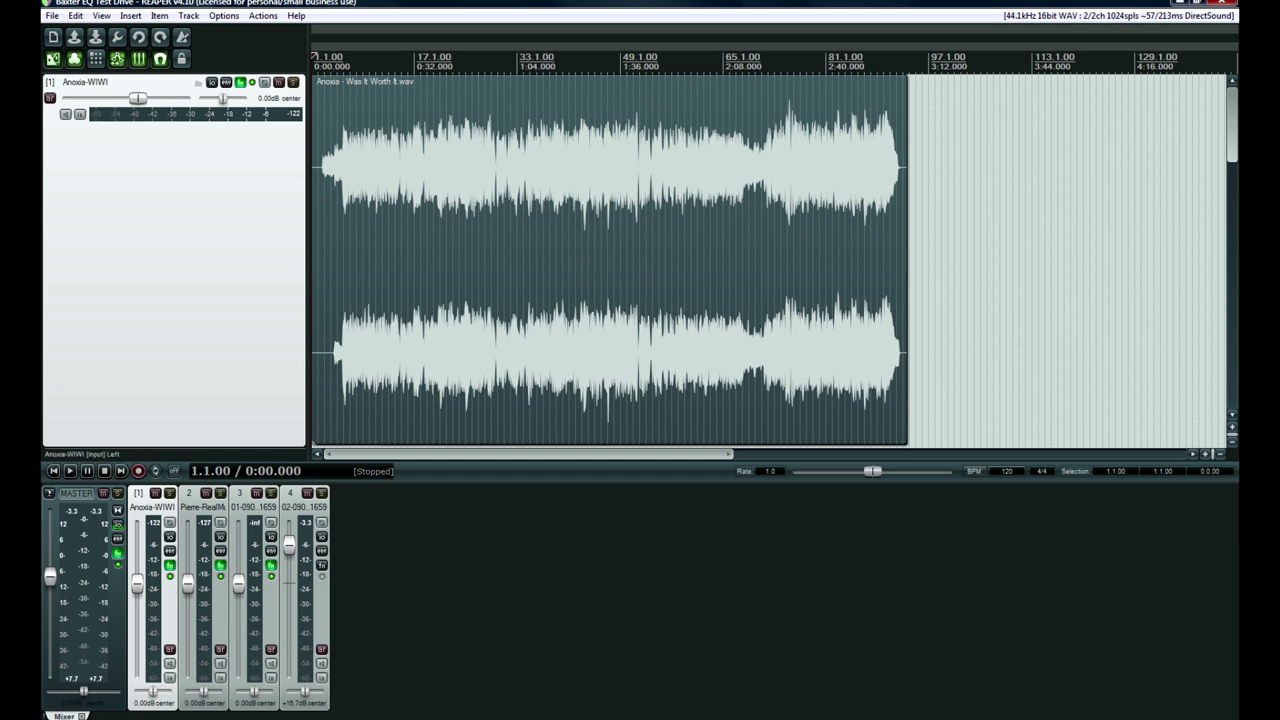
Open the effects window of the Anoxia-WIWI track and position it below the upper waveform
click(240, 82)
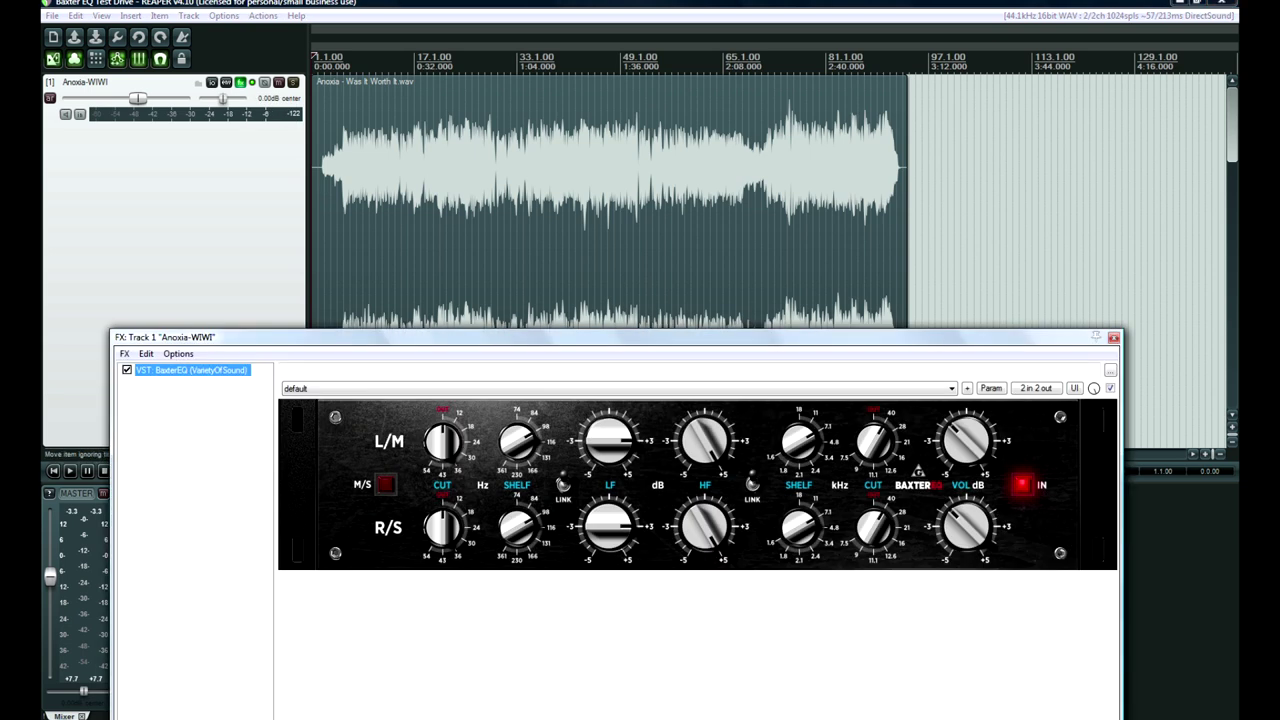
drag(616, 337, 620, 336)
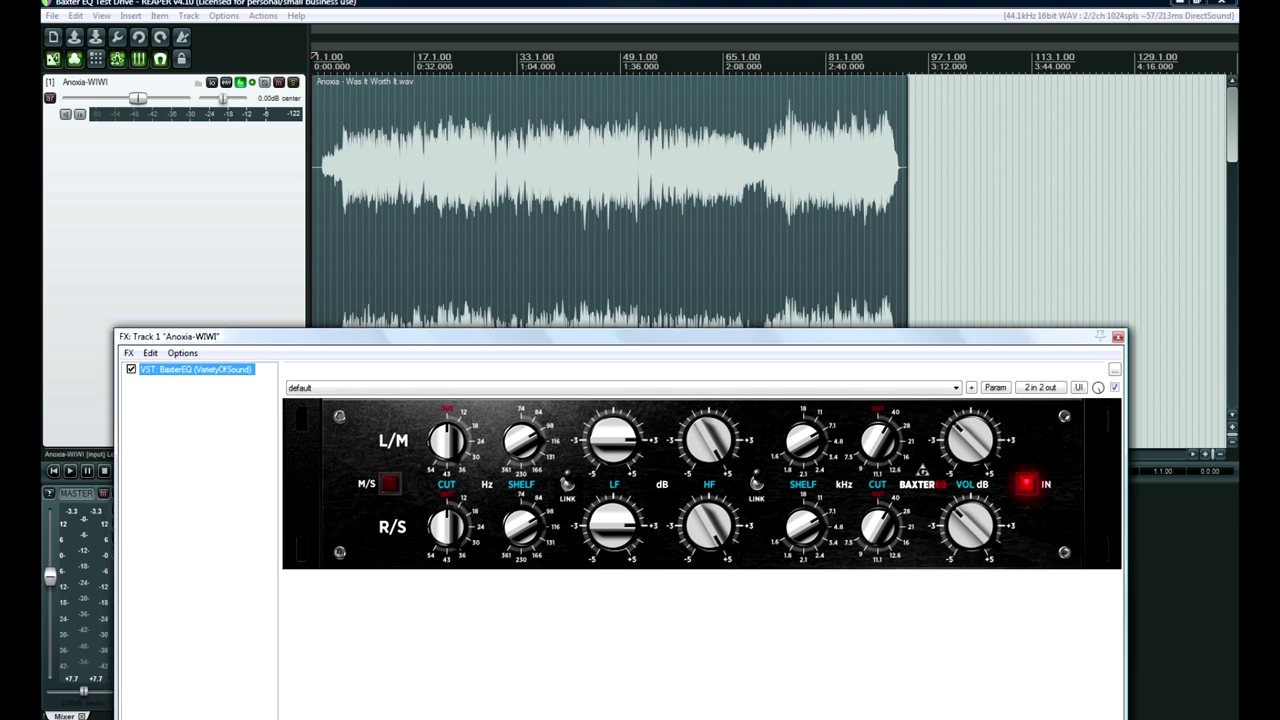
drag(600, 336, 601, 256)
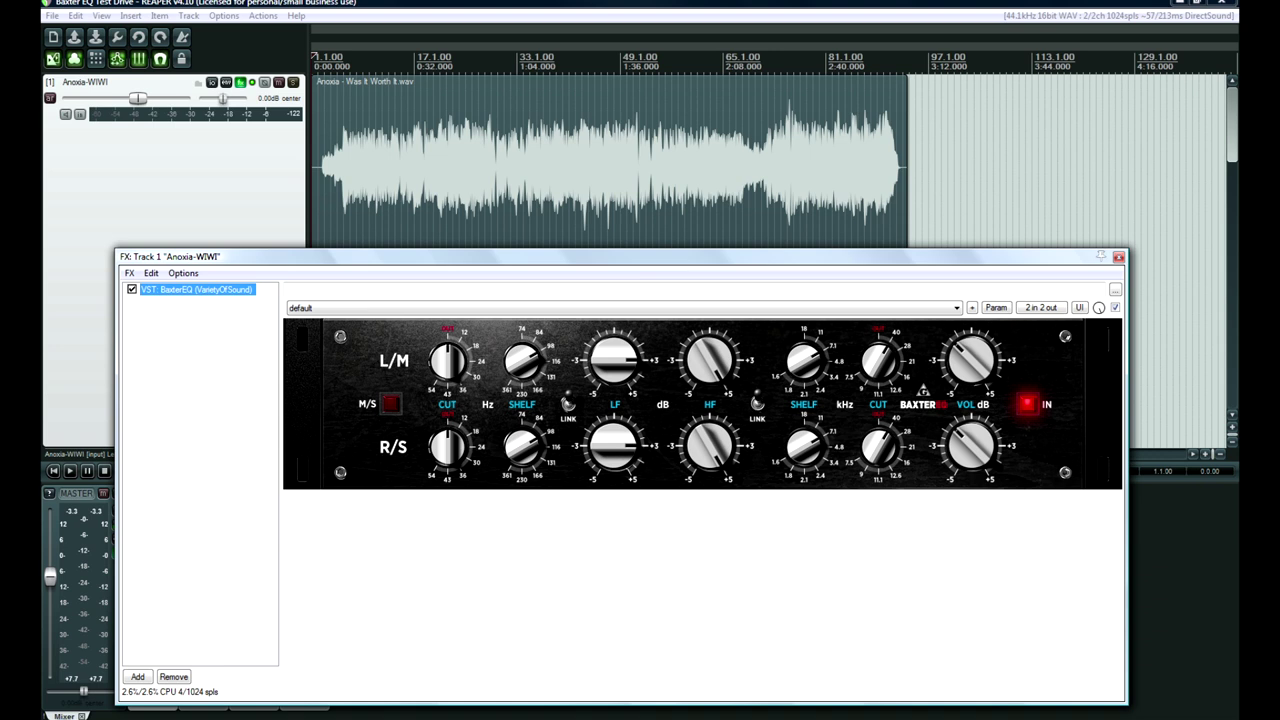
drag(620, 256, 628, 282)
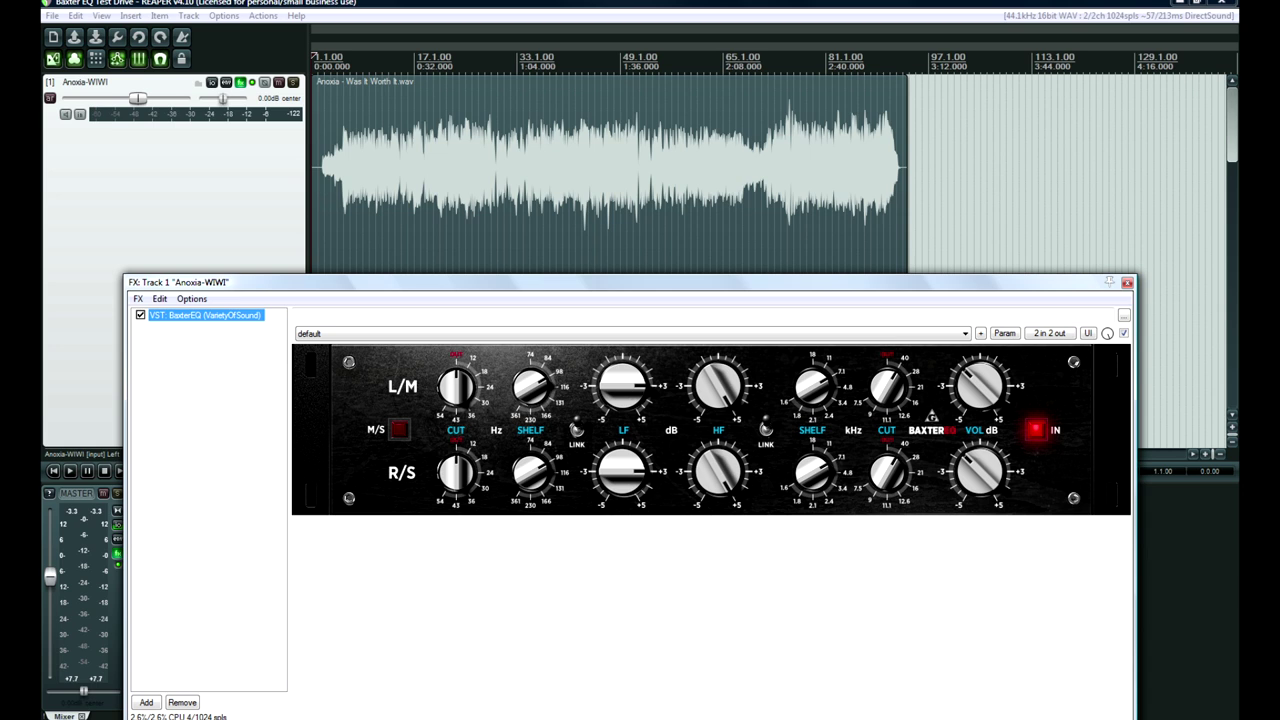
Audition Anoxia-WIWI from near the song's start, first with BaxterEQ bypassed and then engaged, and stop playback
click(1035, 429)
click(328, 56)
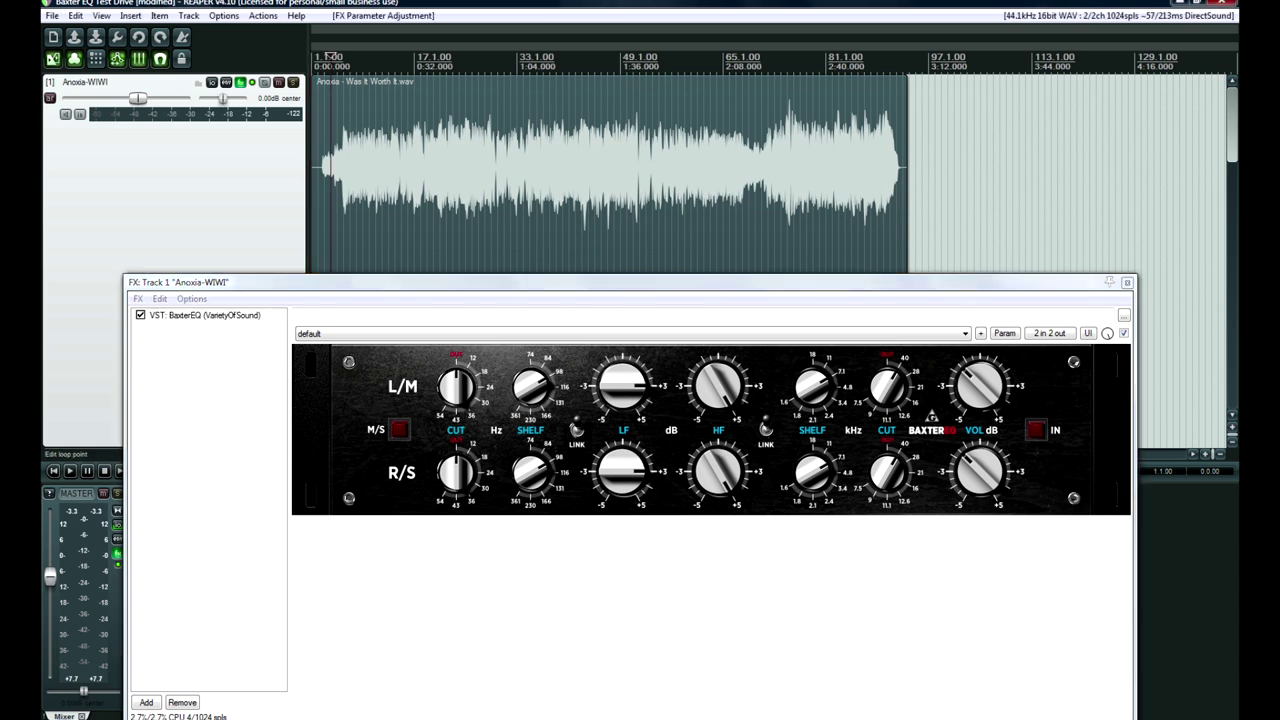
drag(330, 56, 337, 56)
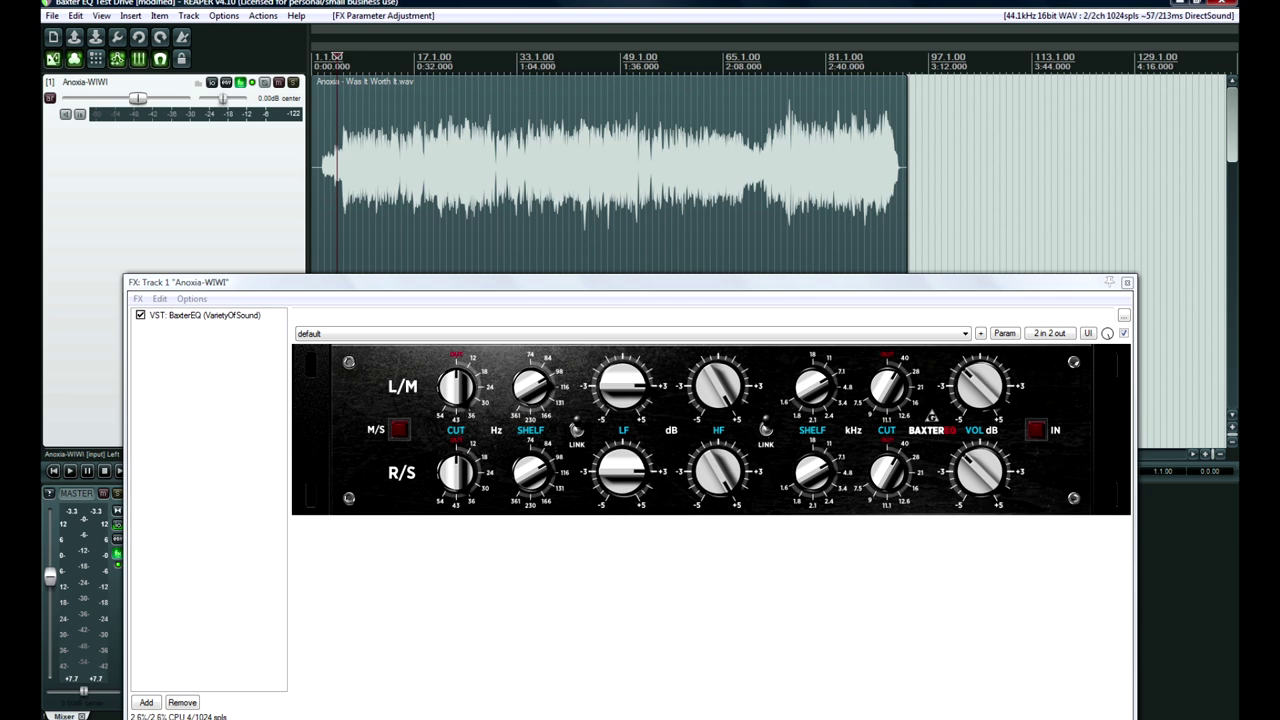
key(space)
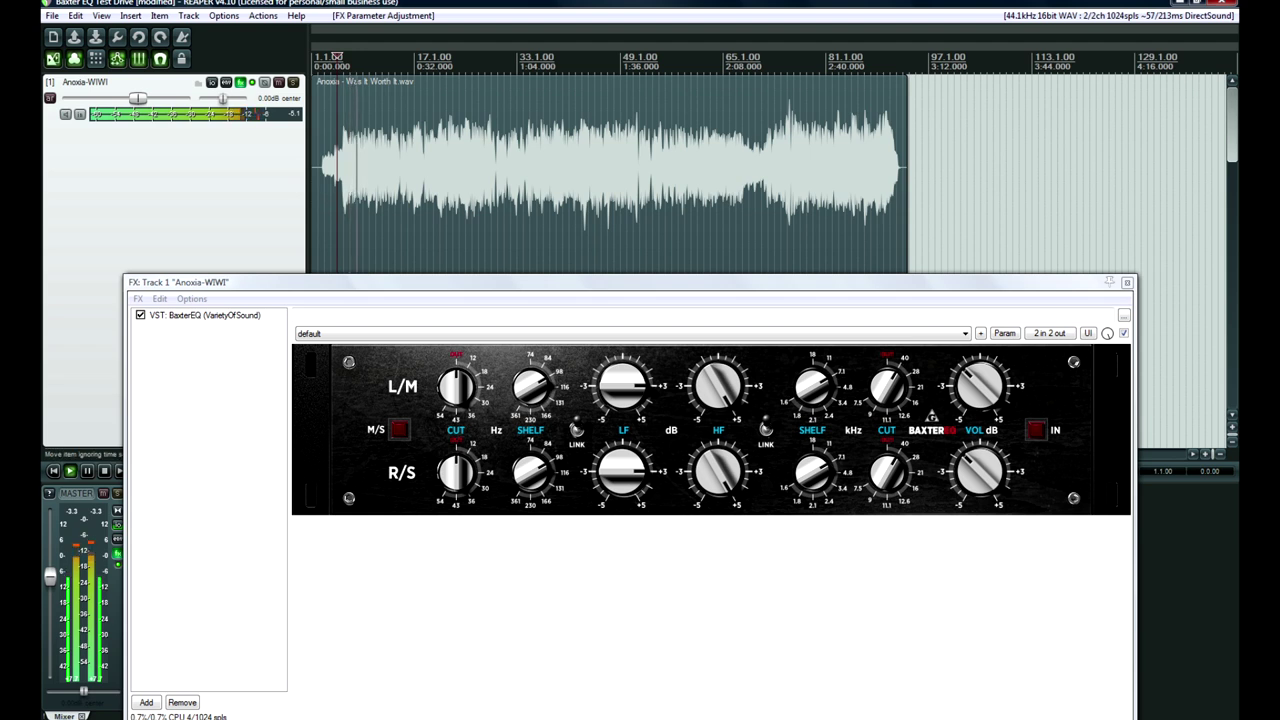
click(1036, 429)
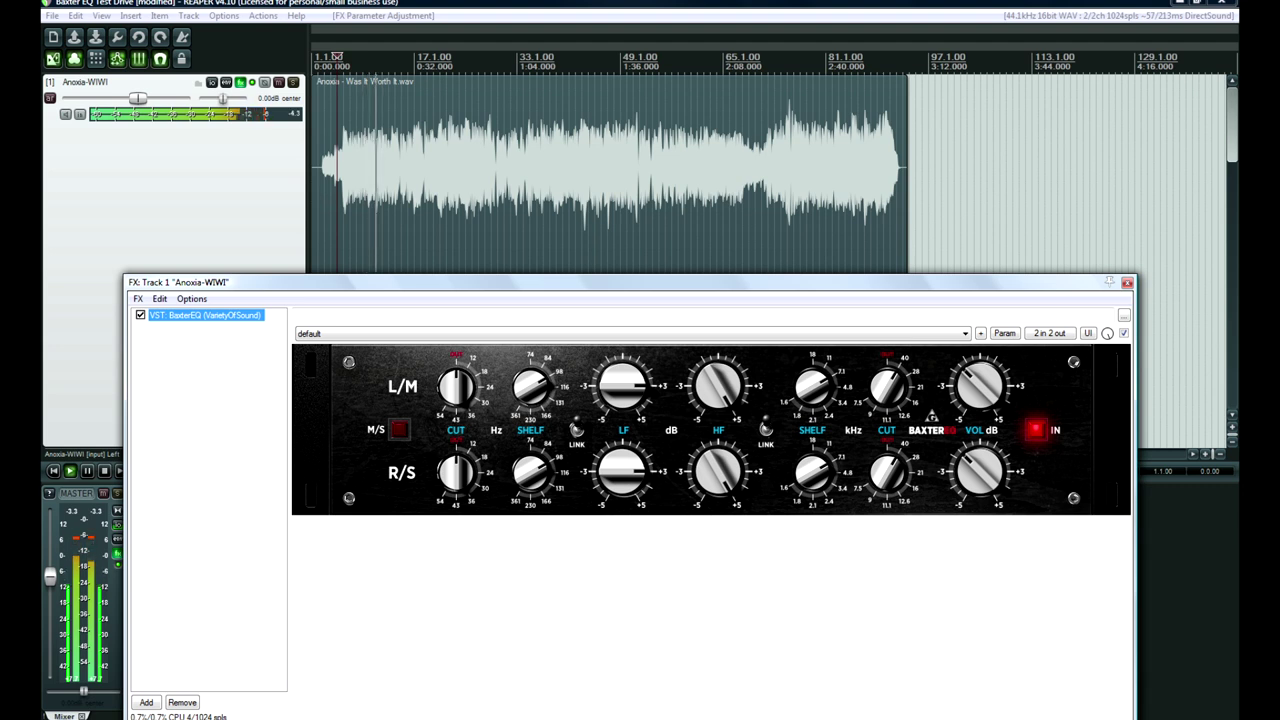
key(space)
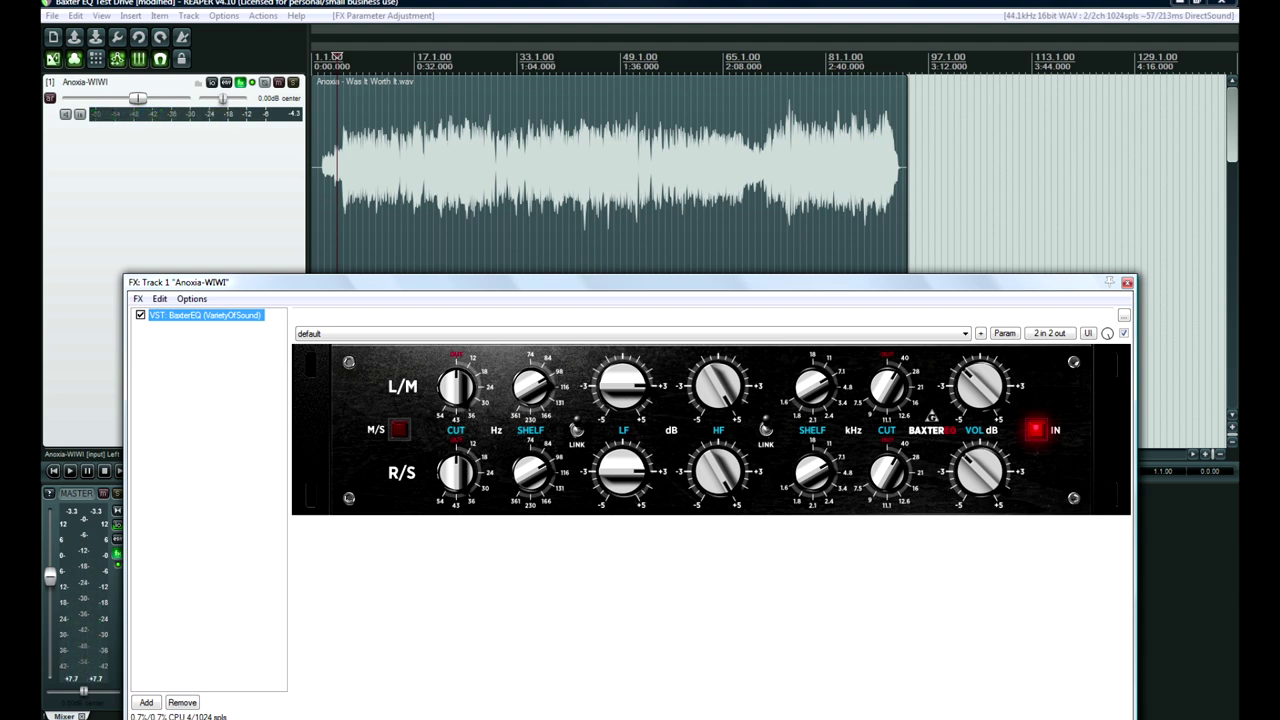
Switch BaxterEQ on the Anoxia-WIWI track to M/S mode
drag(628, 282, 624, 325)
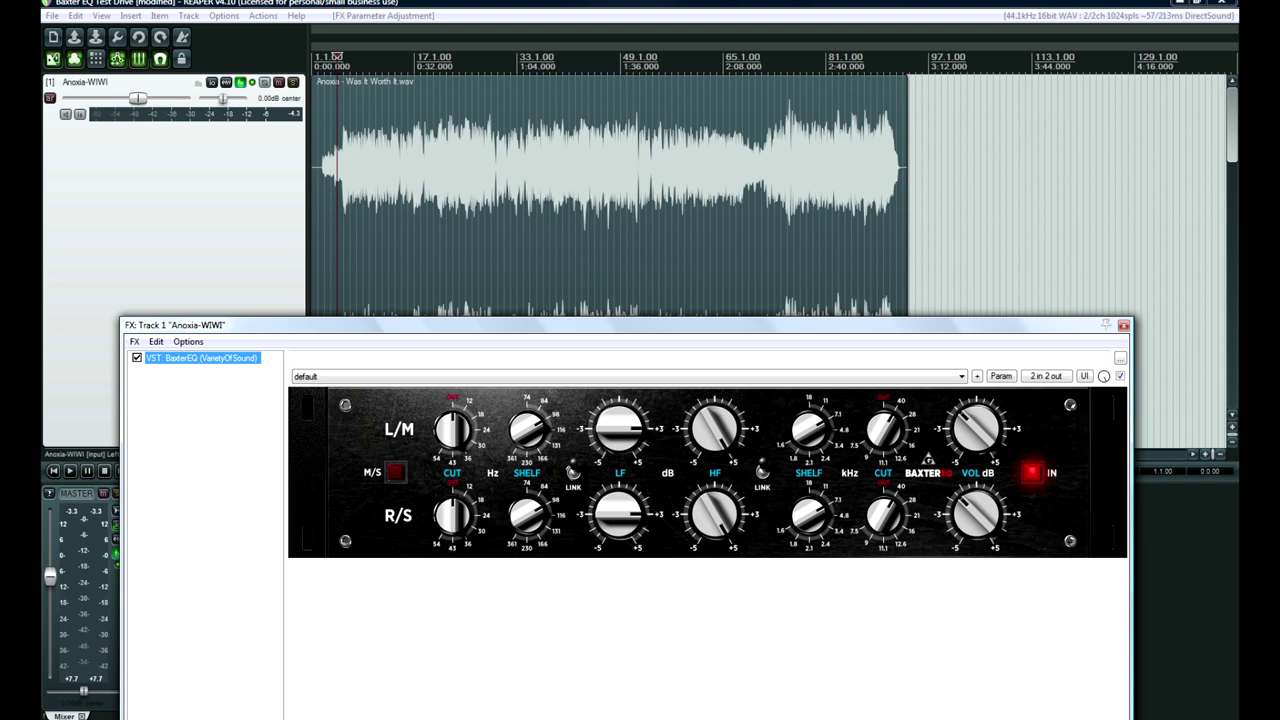
click(396, 472)
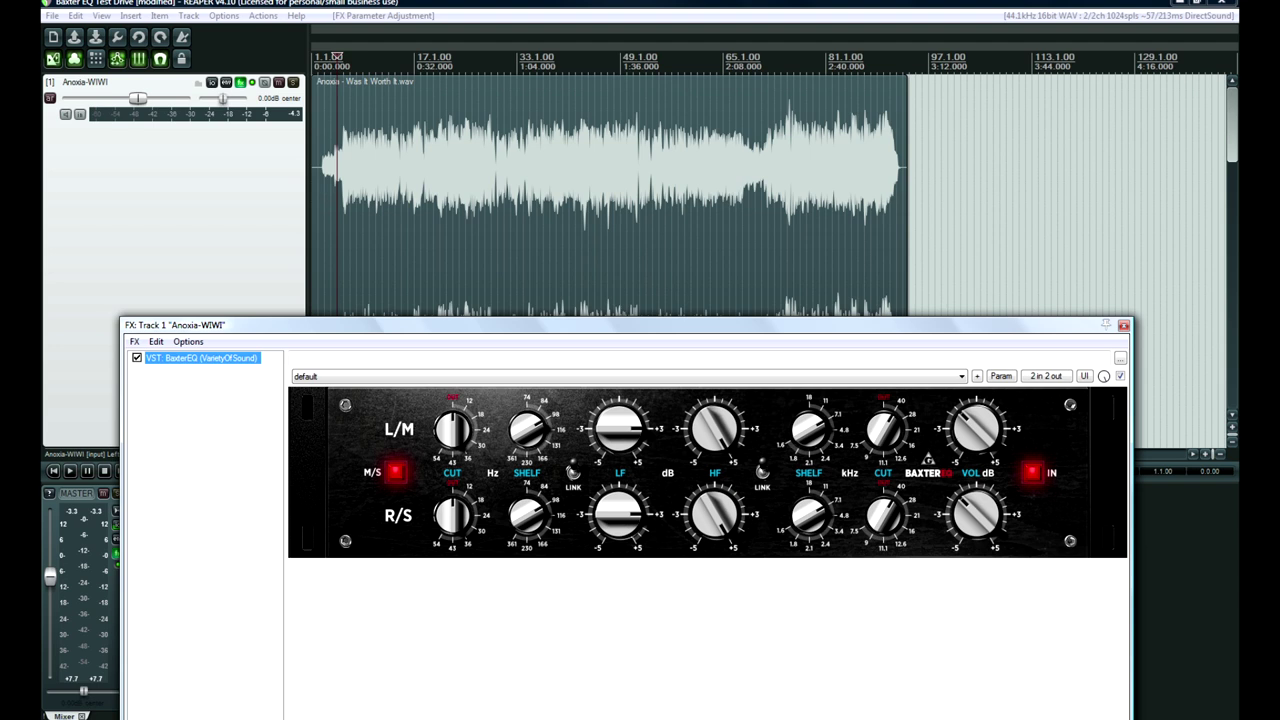
mouse_move(452, 429)
mouse_down()
mouse_move(452, 395)
mouse_move(452, 429)
mouse_up()
Move the effects window lower and adjust BaxterEQ's linked low shelf frequency and kHz cut frequency
drag(626, 325, 615, 386)
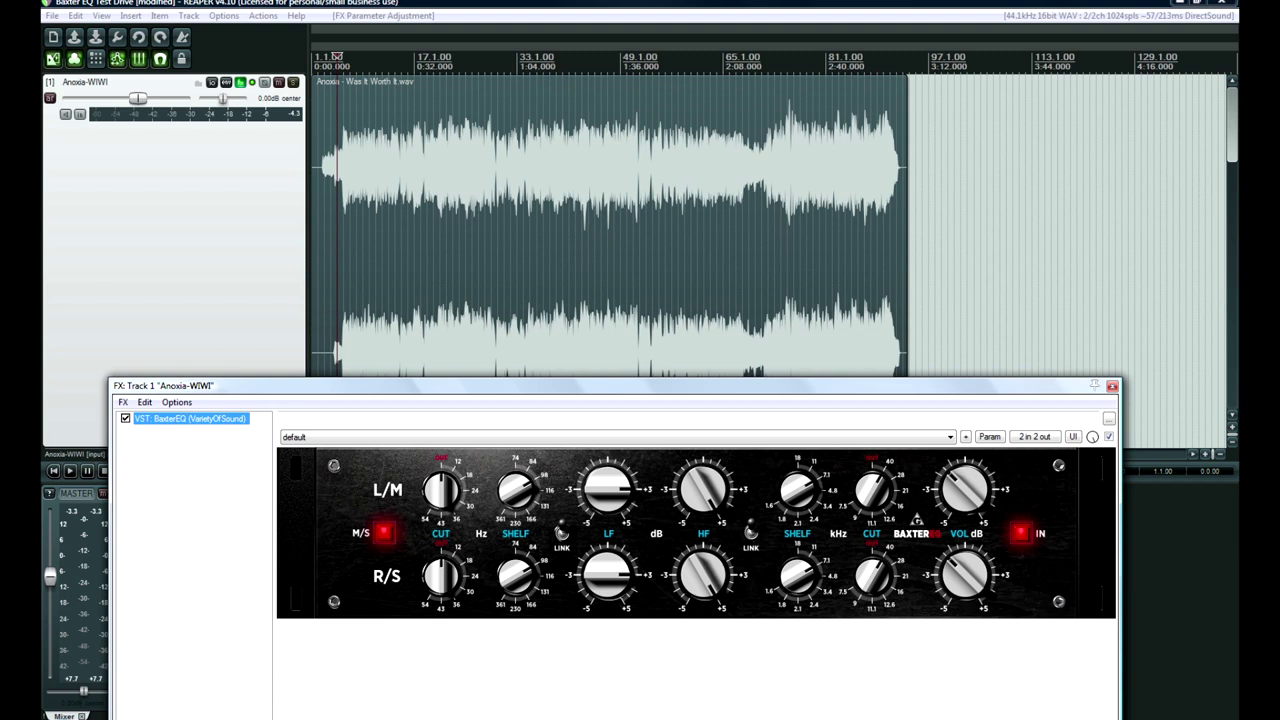
drag(615, 385, 641, 379)
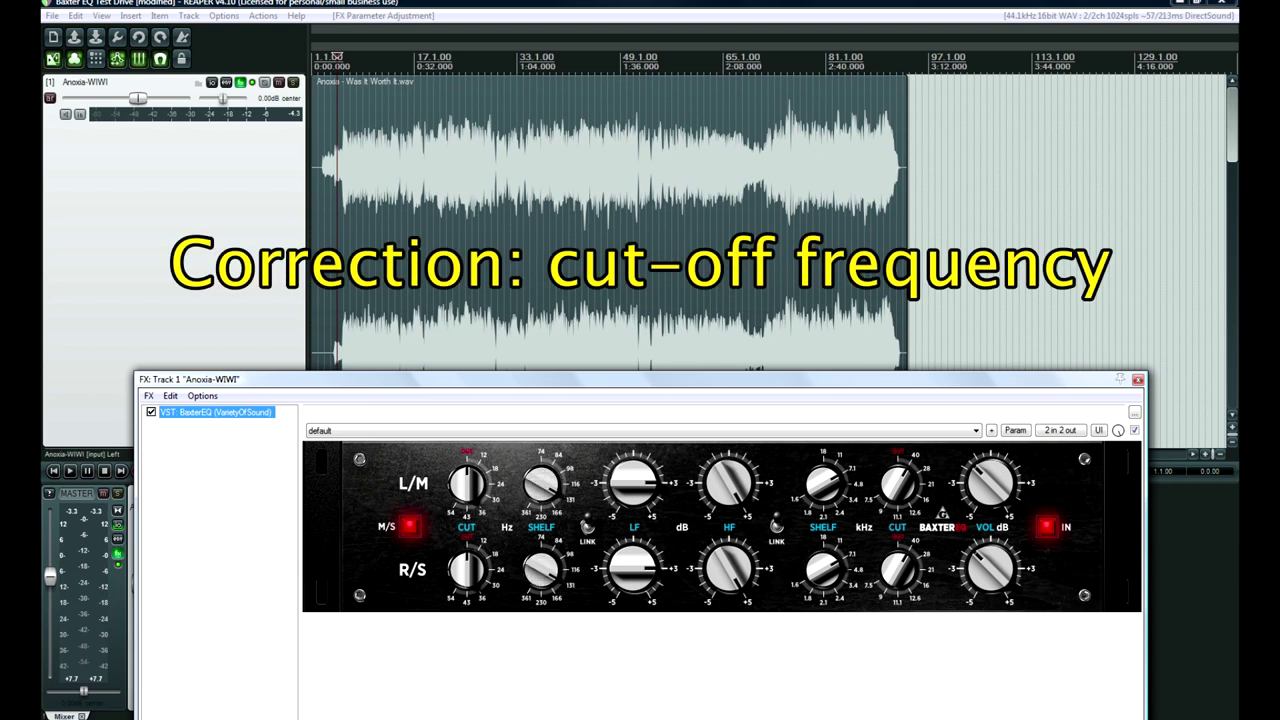
drag(541, 485, 541, 505)
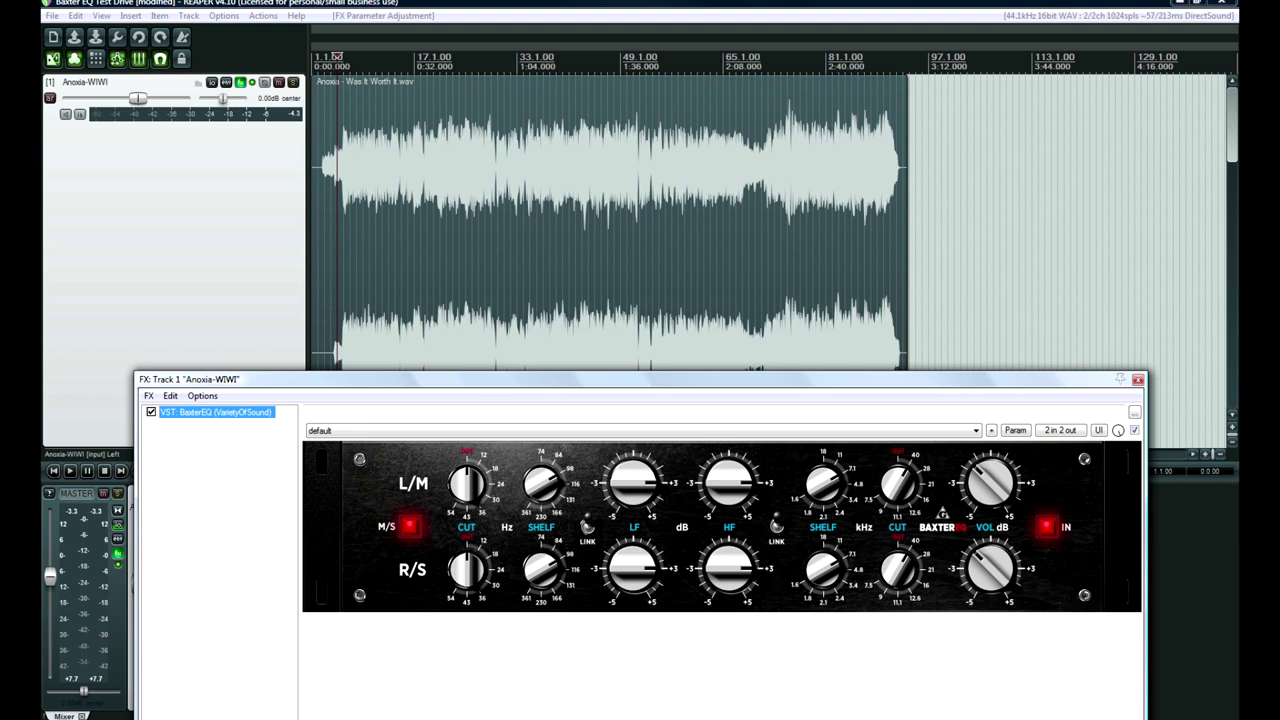
drag(898, 484, 898, 504)
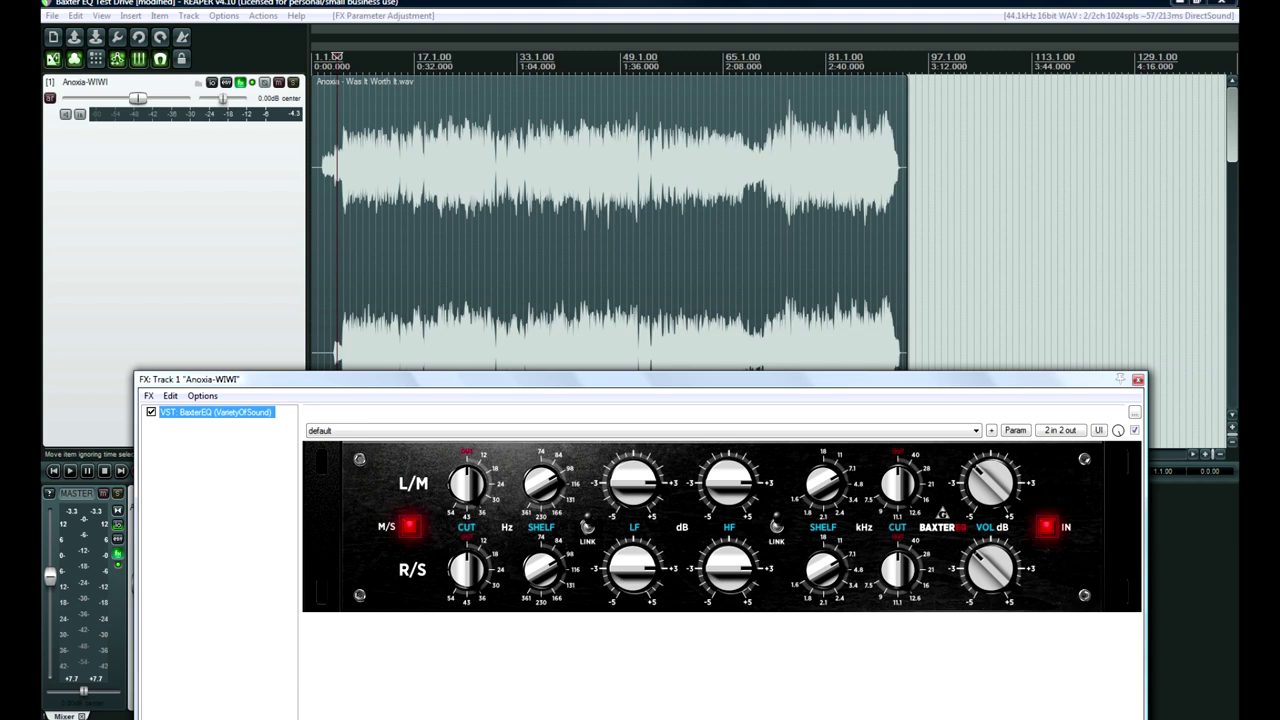
Play Anoxia-WIWI from just past bar 17, comparing the sound with BaxterEQ bypassed and engaged
click(343, 57)
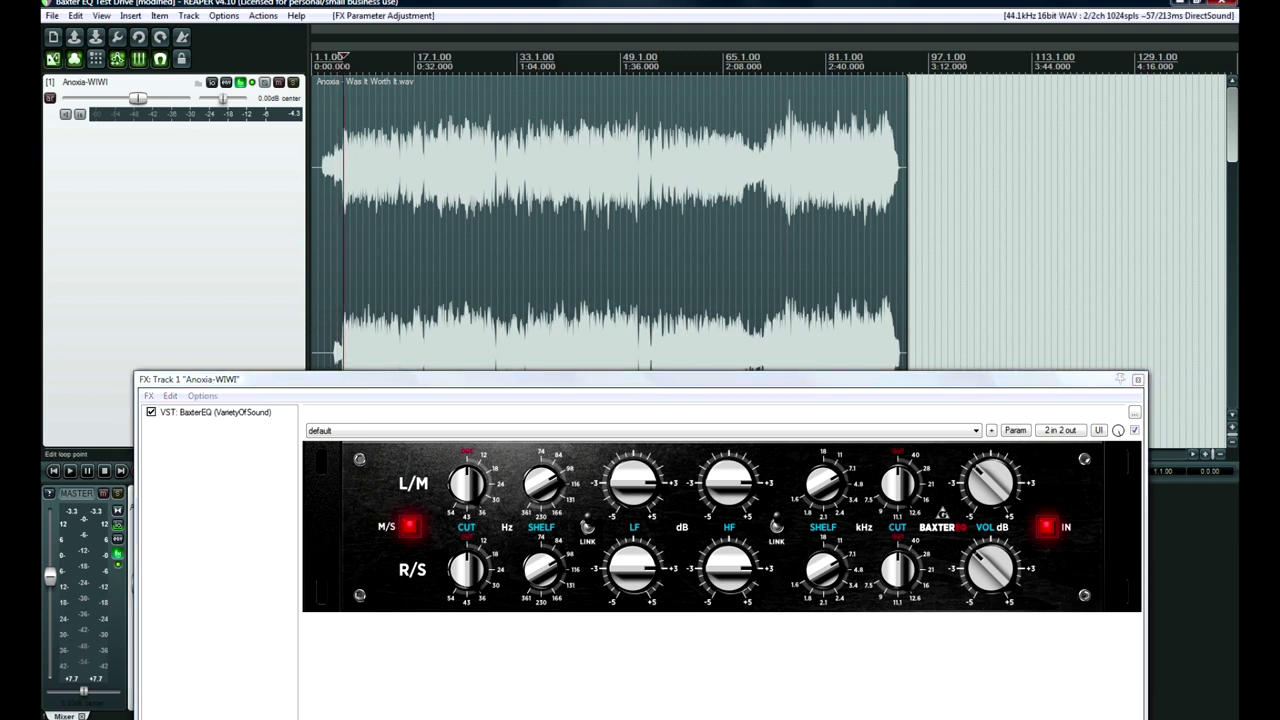
click(331, 57)
click(349, 57)
click(446, 57)
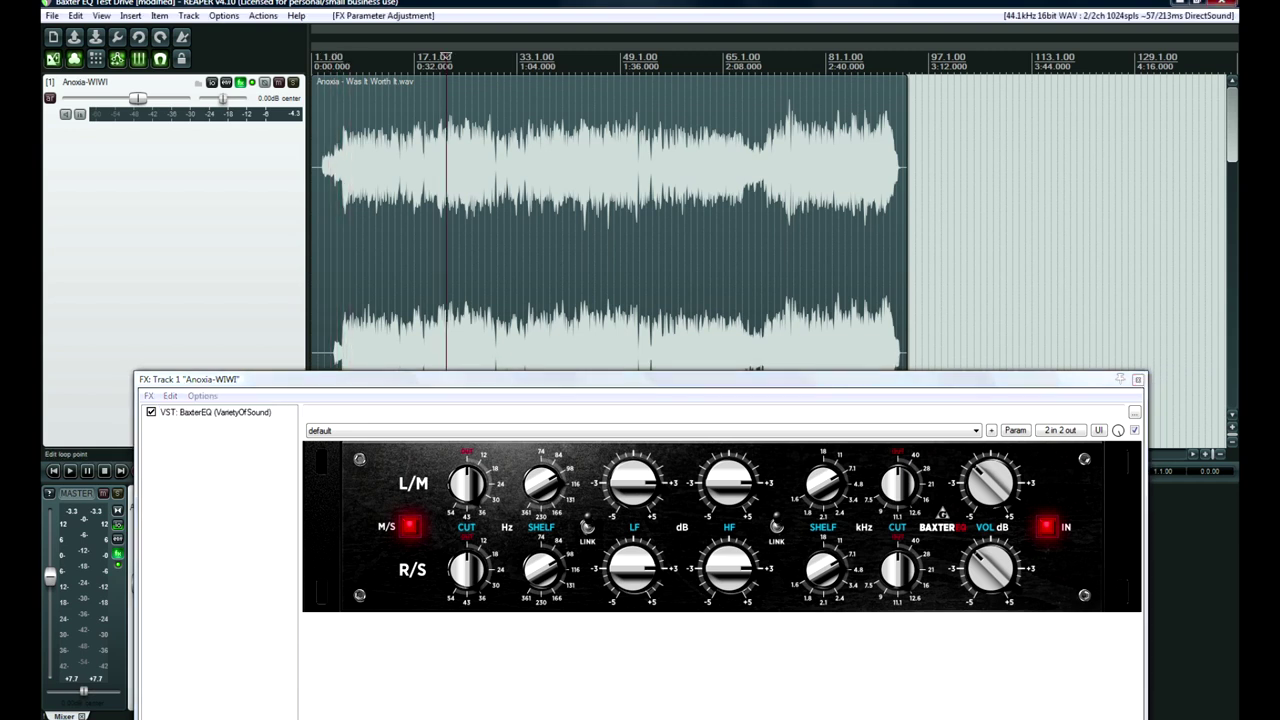
click(420, 57)
click(440, 57)
click(426, 57)
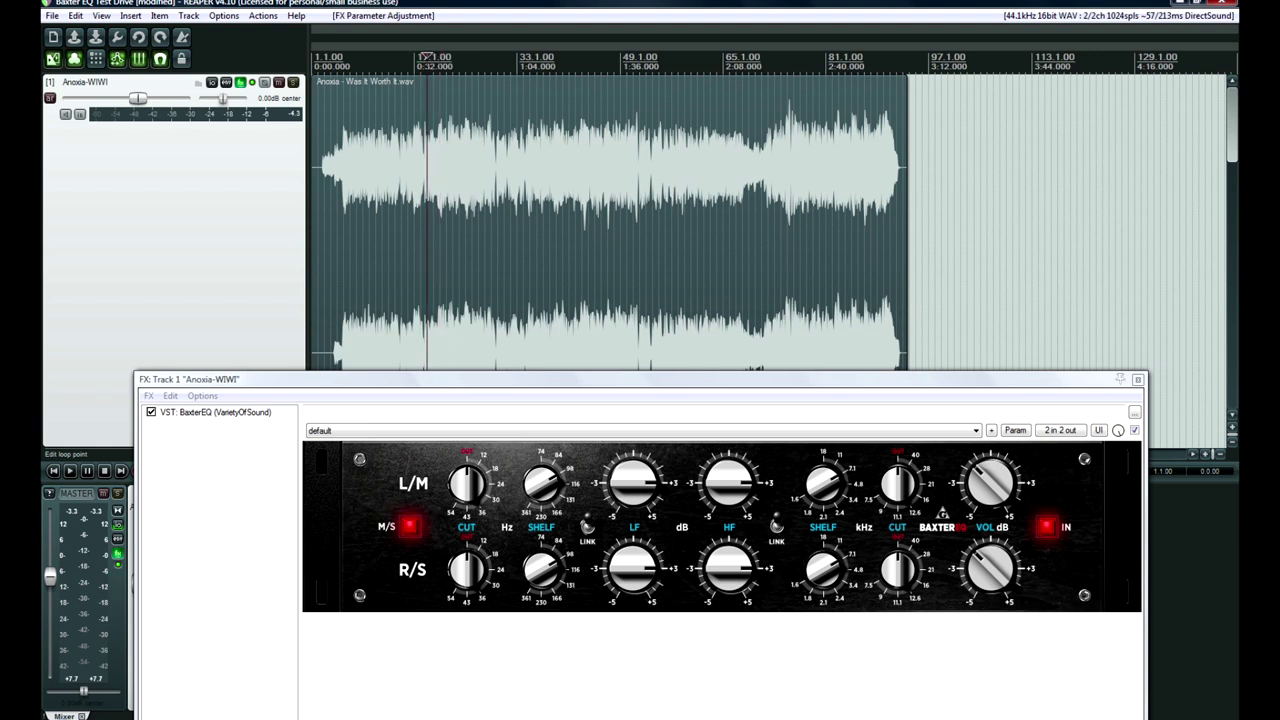
click(1046, 527)
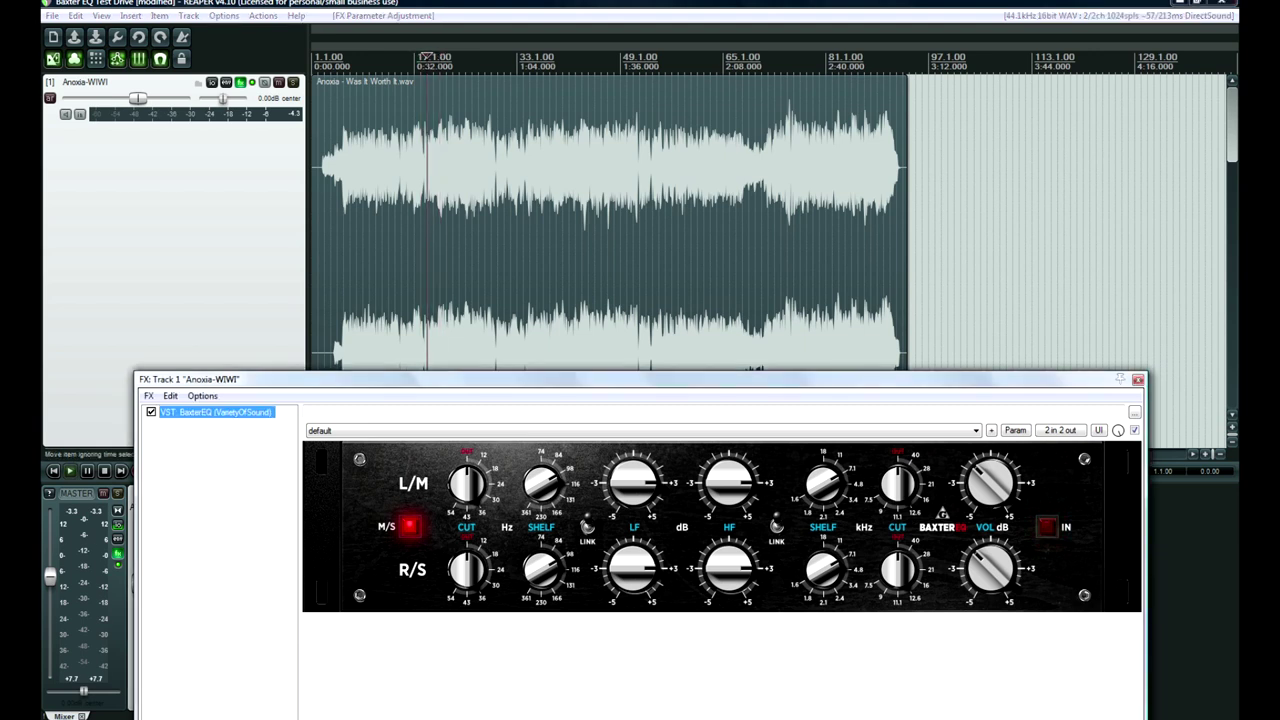
key(space)
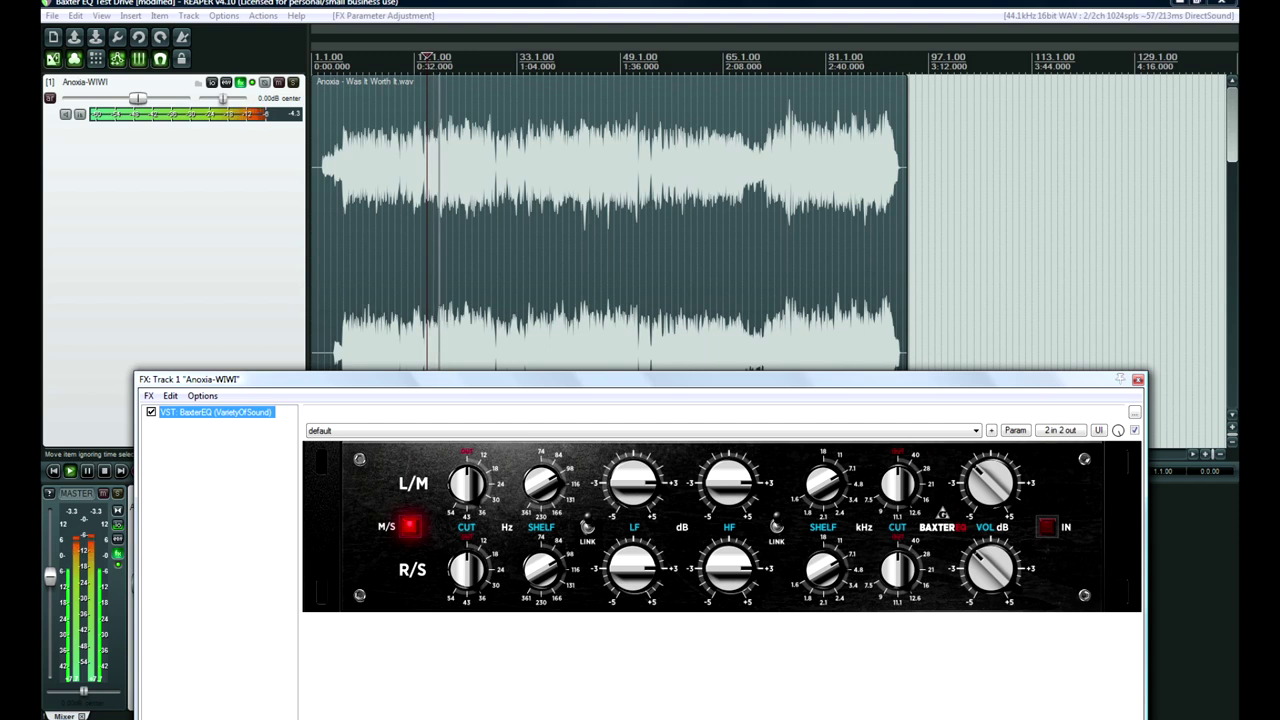
click(1046, 527)
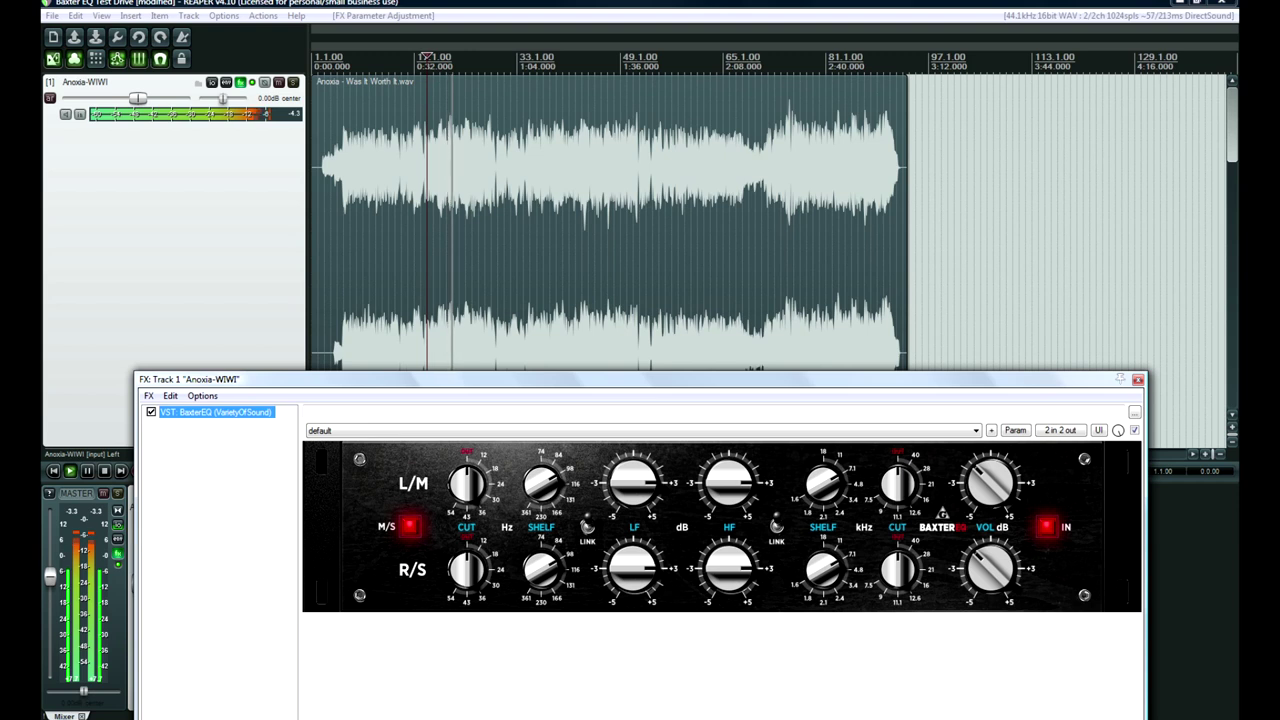
Raise BaxterEQ's linked HF gain during playback, stop the song, and close the Anoxia-WIWI effects window
drag(729, 483, 729, 455)
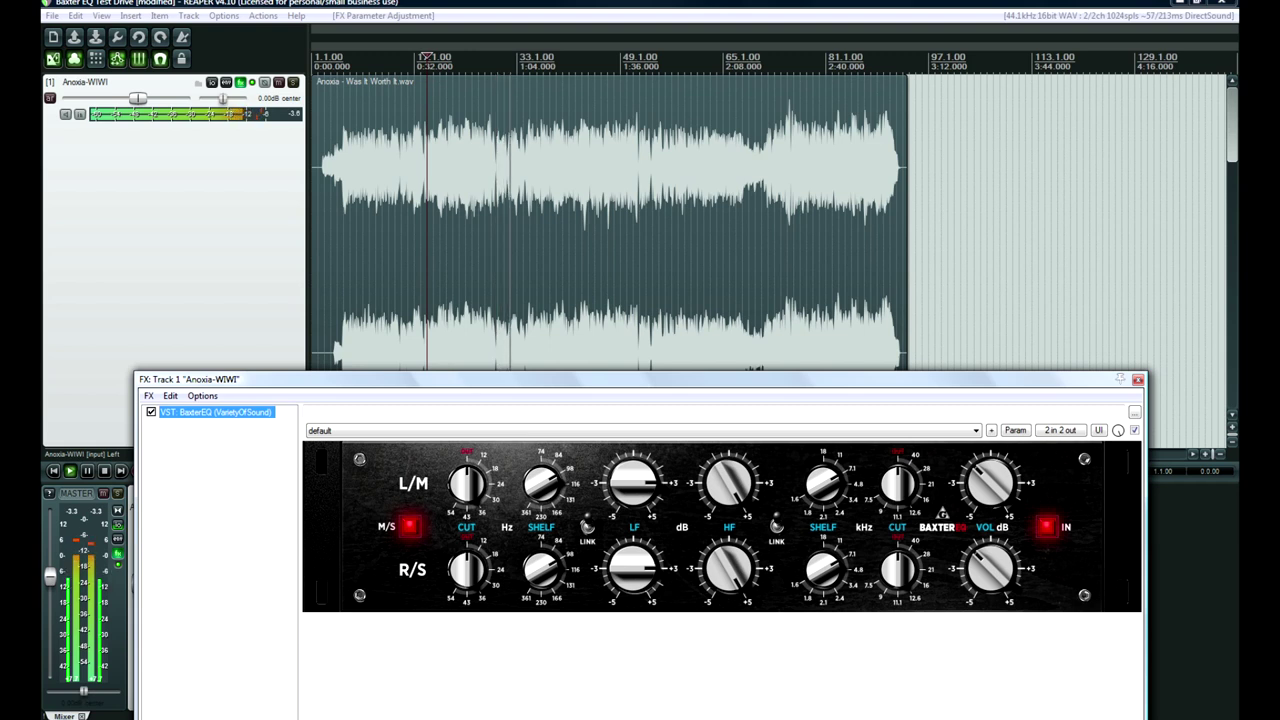
key(space)
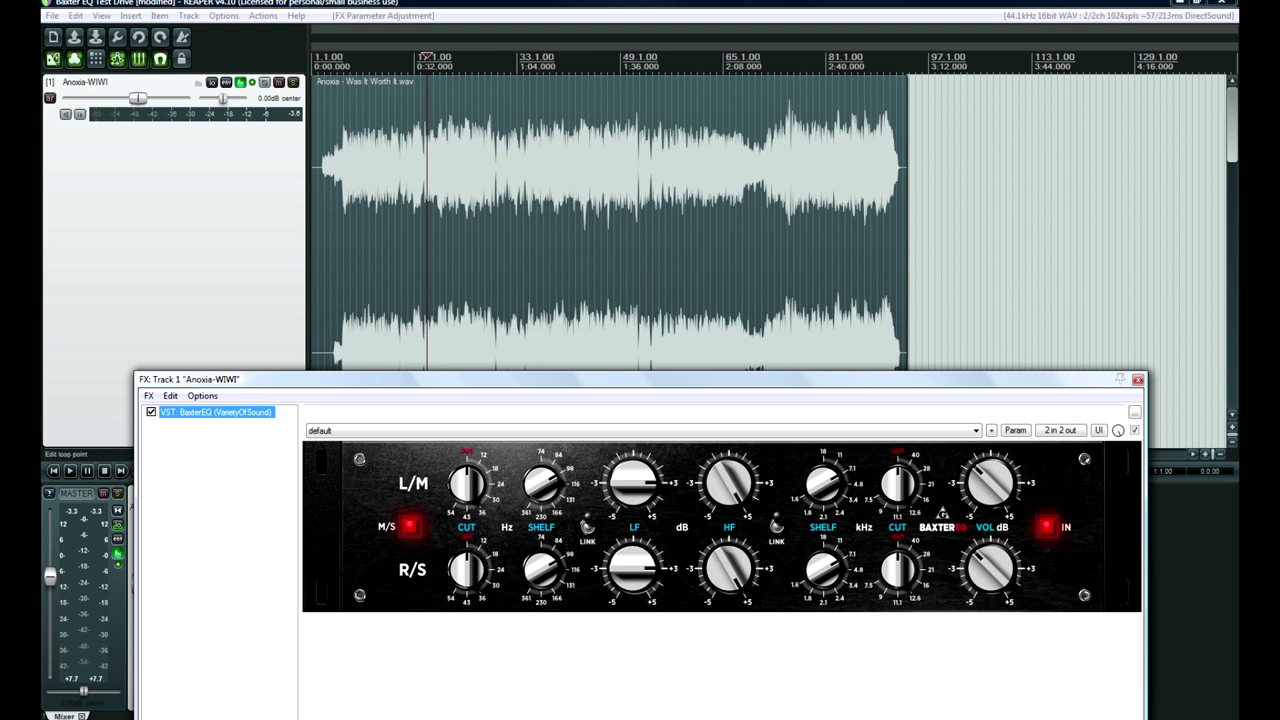
click(453, 250)
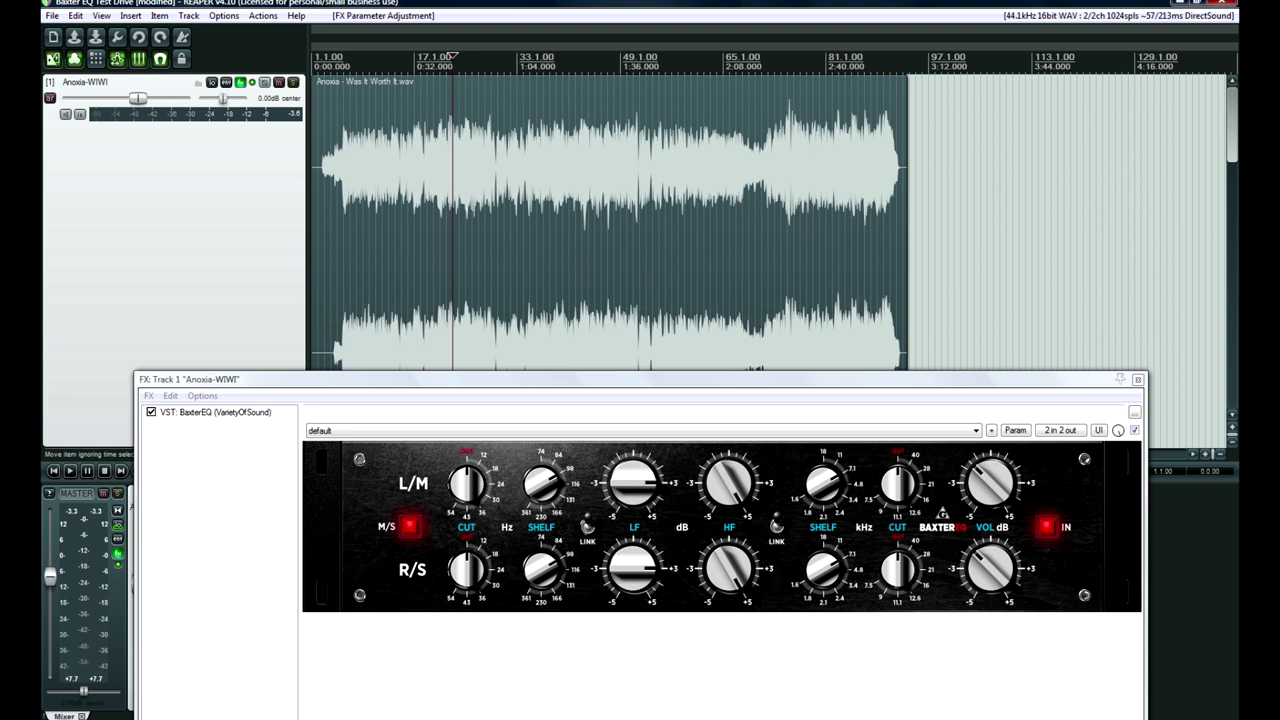
click(1137, 379)
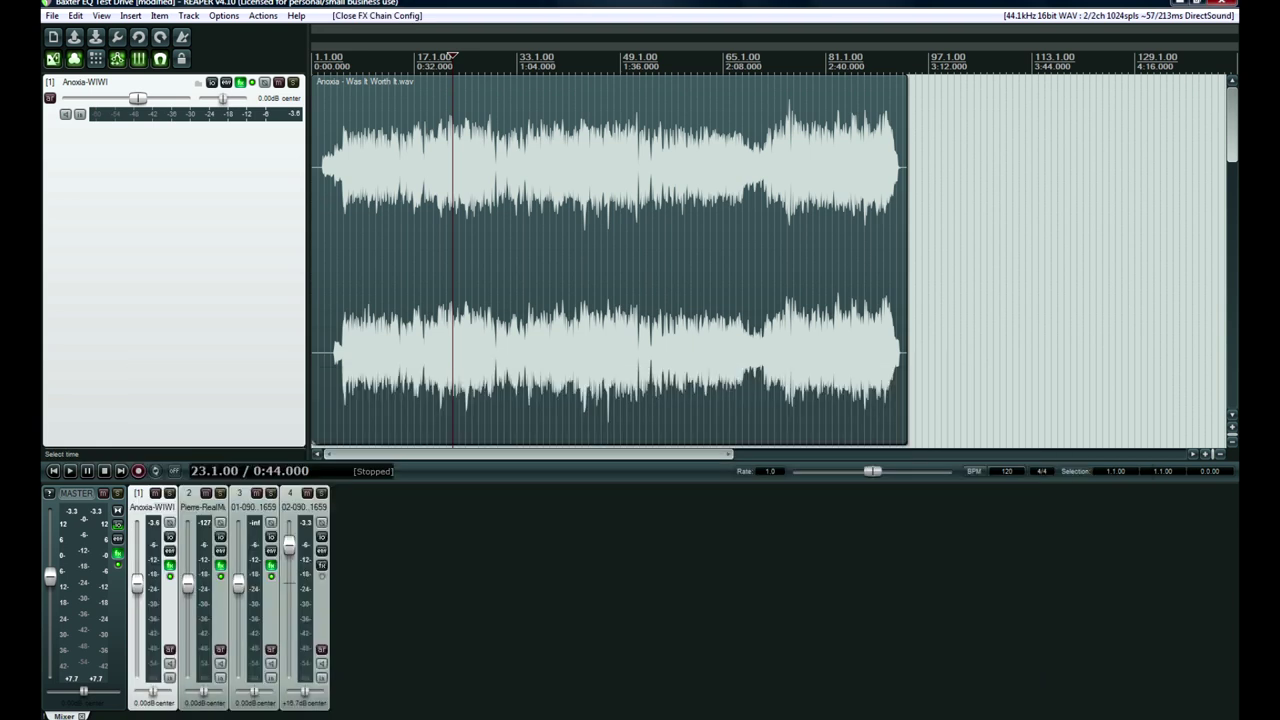
Bring track 2's audio into view and place the edit cursor at 113.1.00
drag(1232, 124, 1232, 170)
drag(528, 454, 661, 454)
click(723, 62)
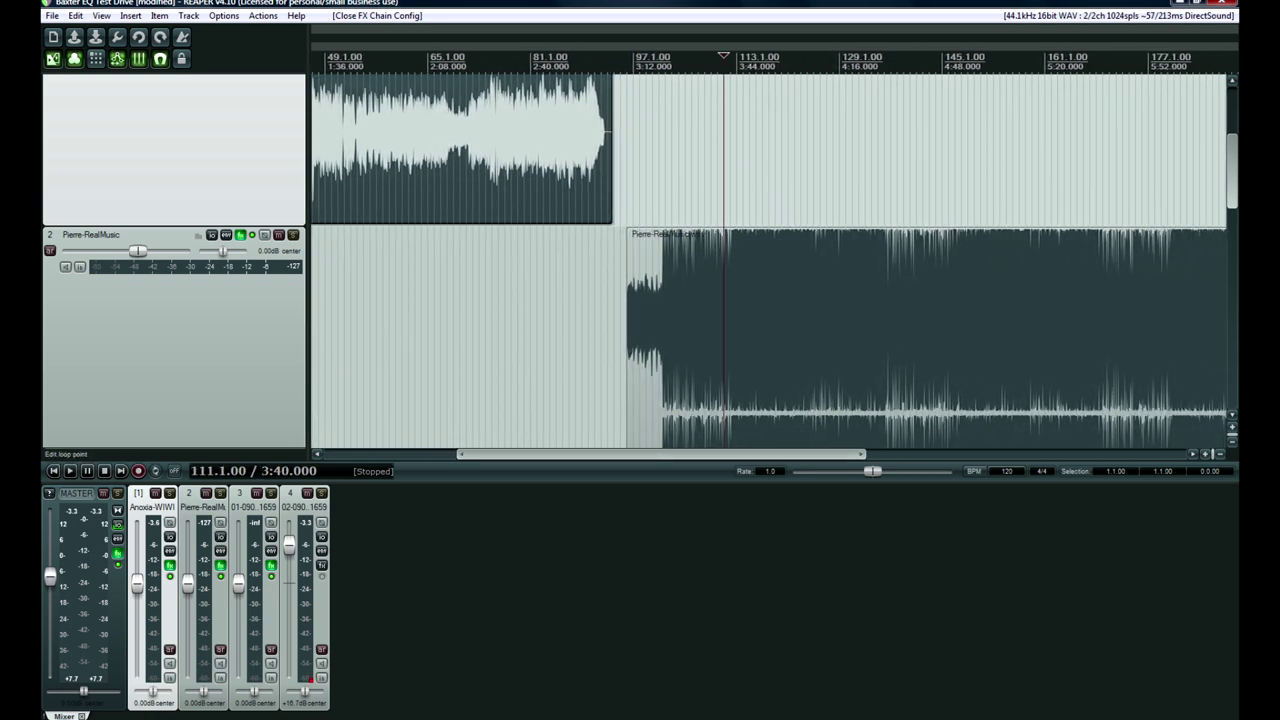
click(736, 62)
click(730, 62)
click(736, 62)
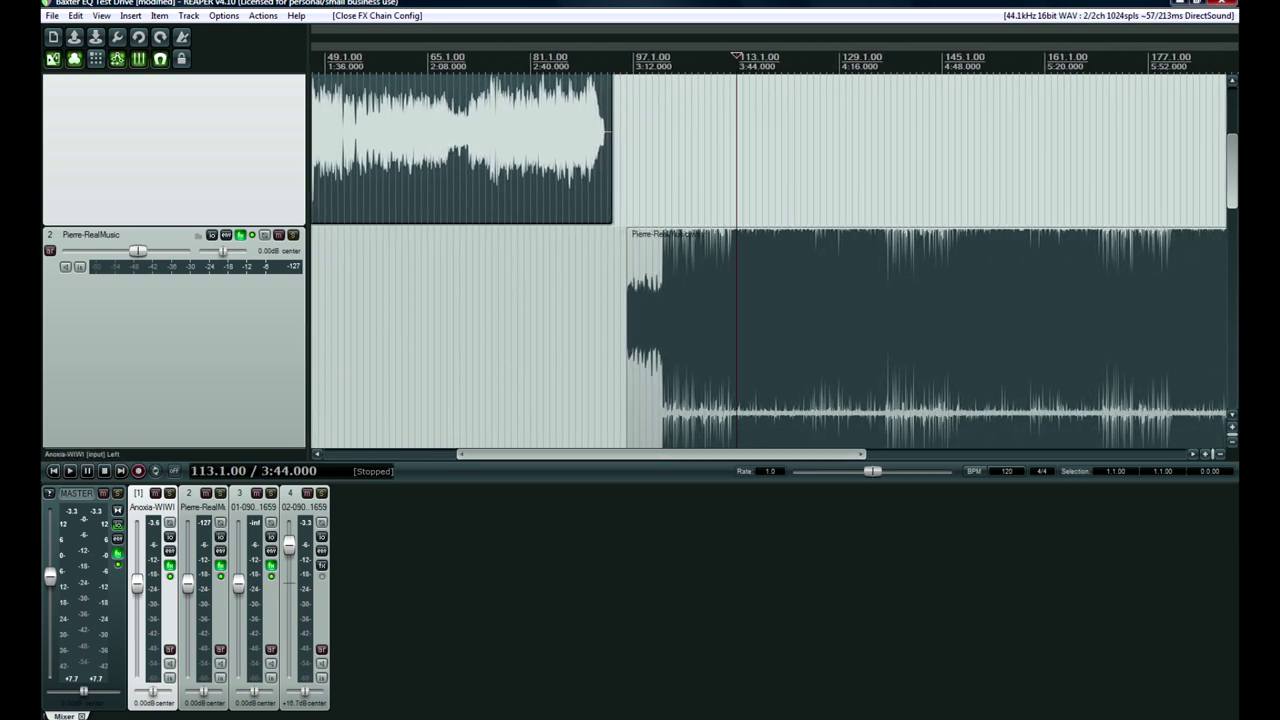
Open track 2's effects and audition it with BaxterEQ bypassed and engaged, turning its M/S mode off
click(240, 235)
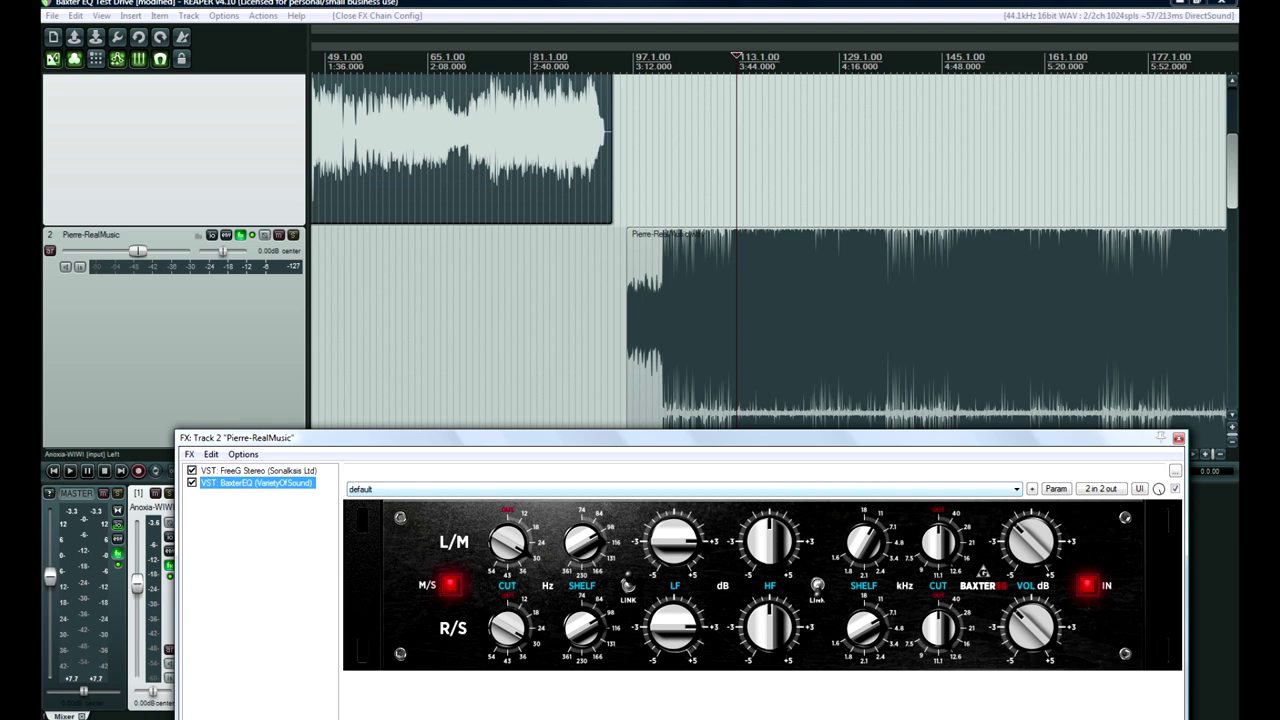
click(1087, 585)
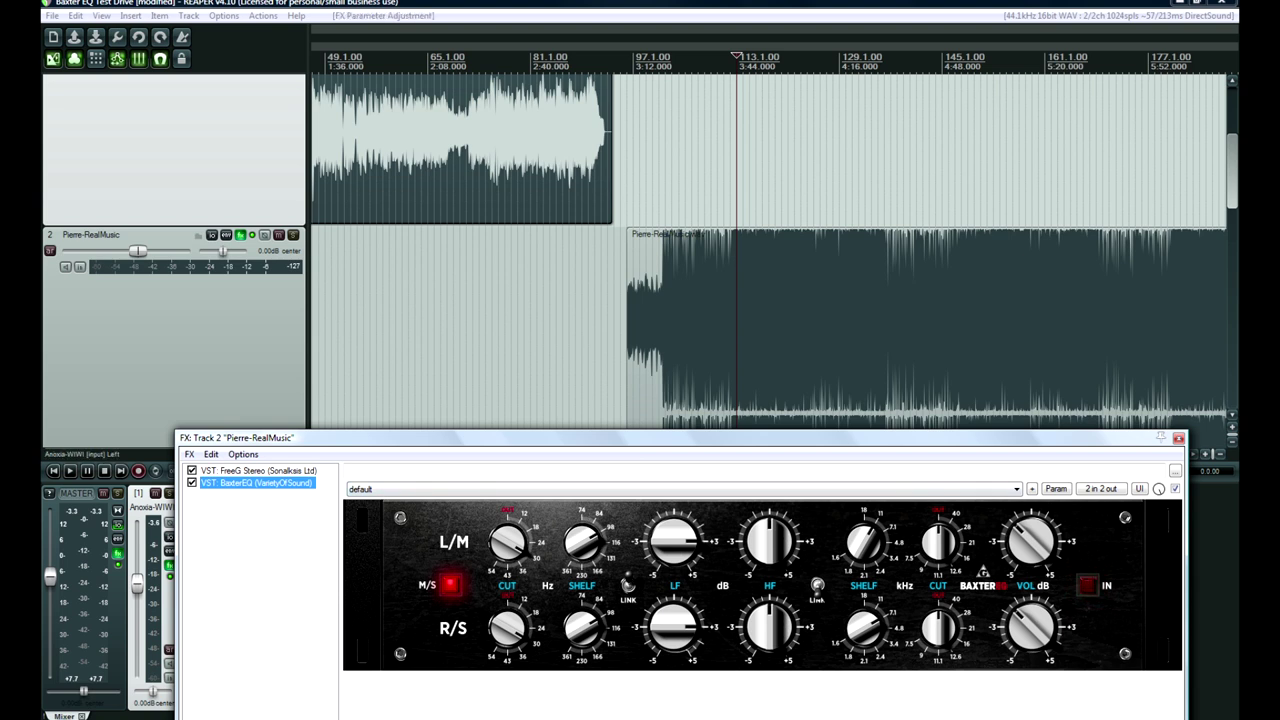
drag(682, 437, 681, 445)
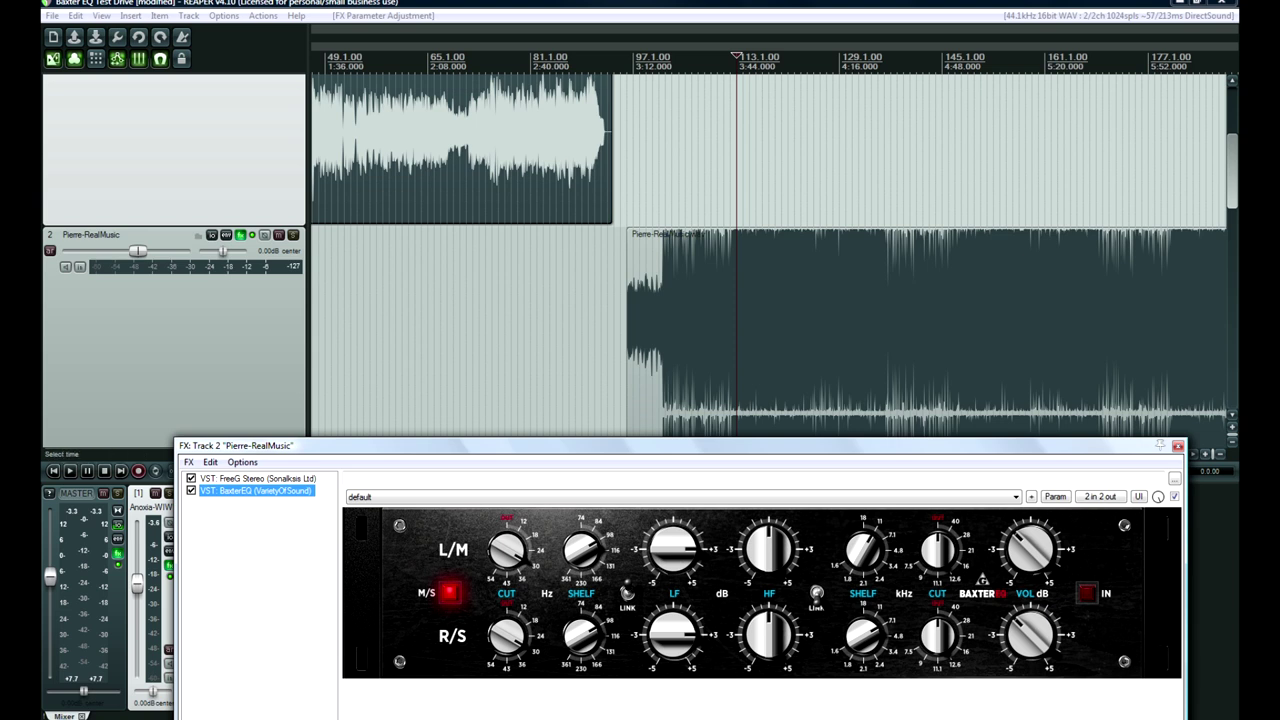
key(space)
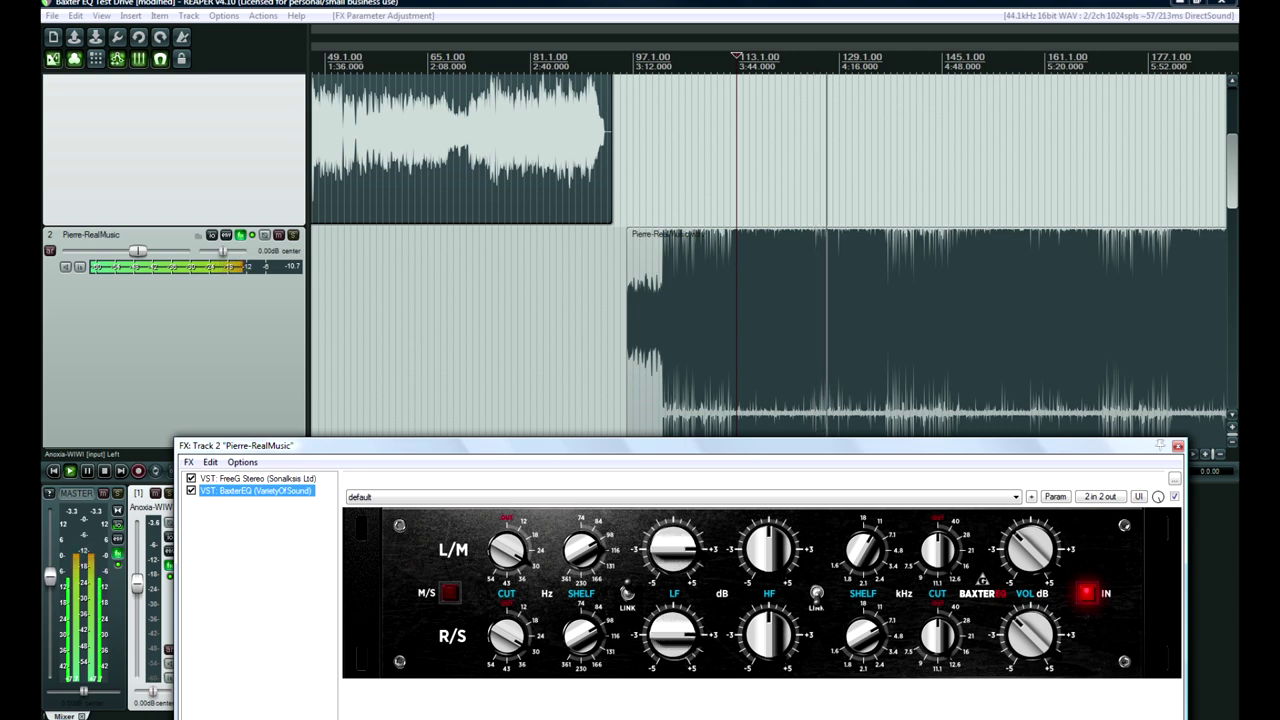
key(space)
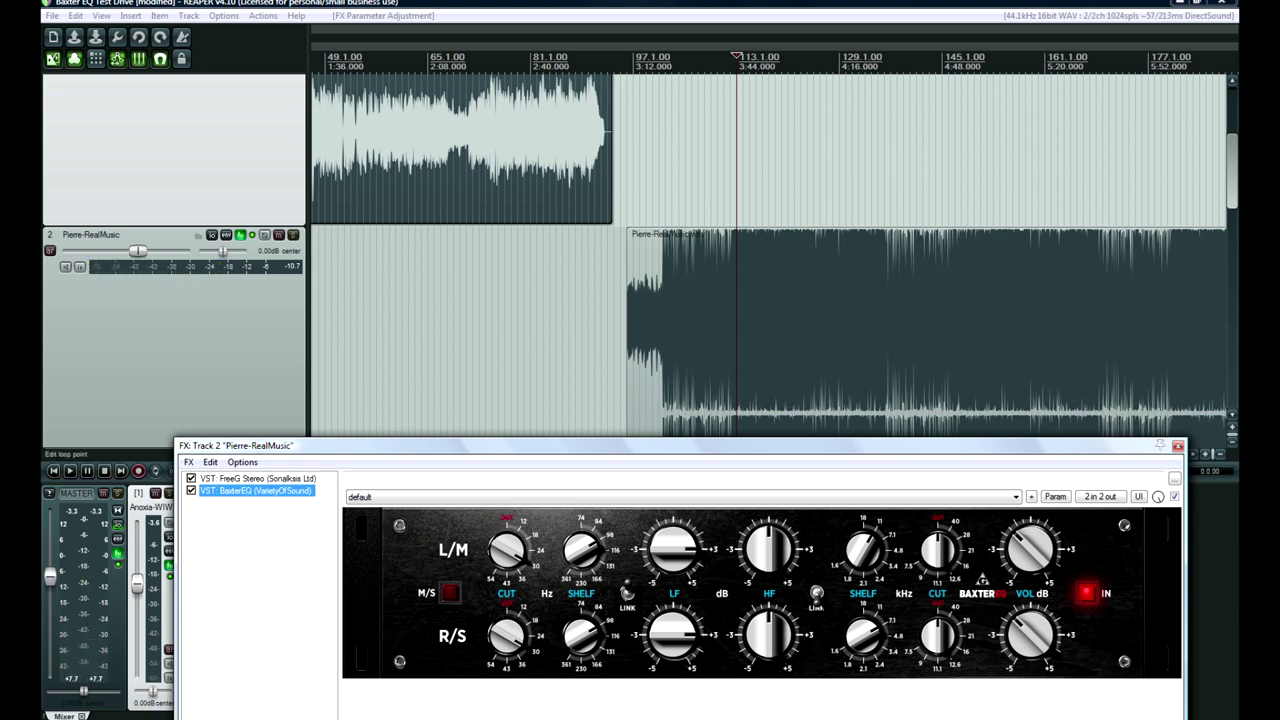
Play track 2 briefly from about bar 123, stop, and move the edit cursor just past bar 129
click(787, 60)
click(800, 60)
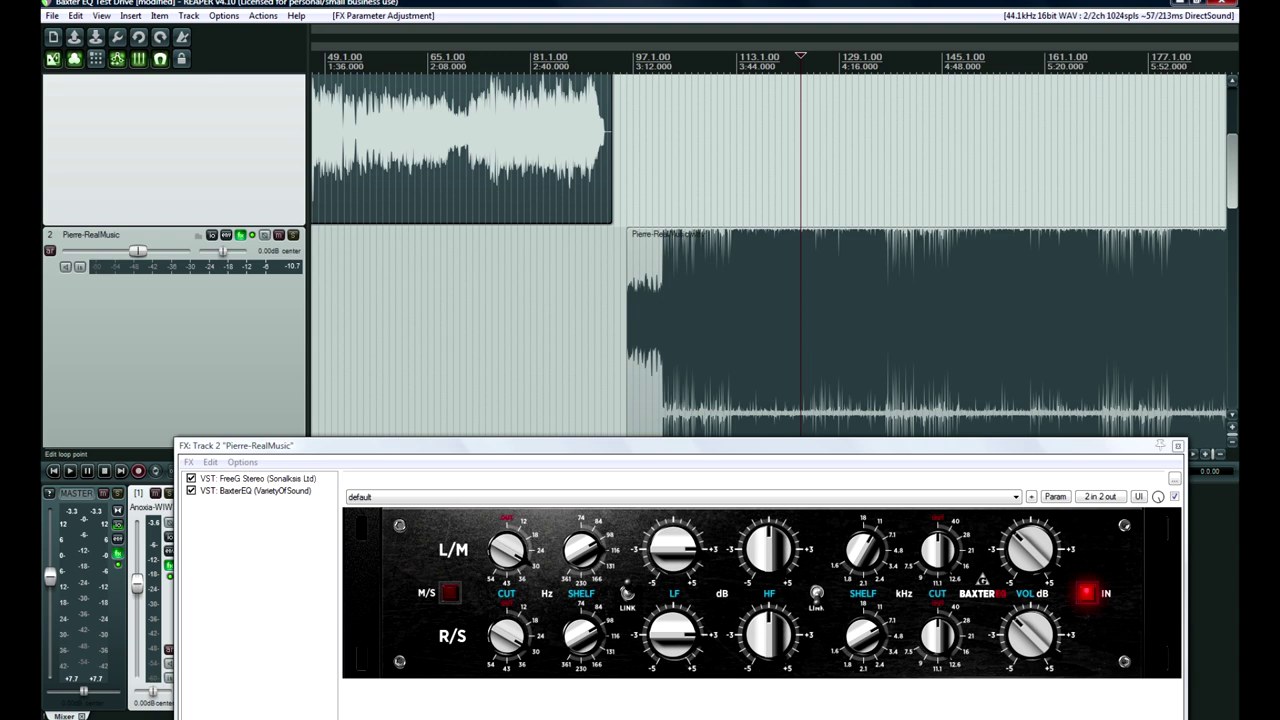
key(space)
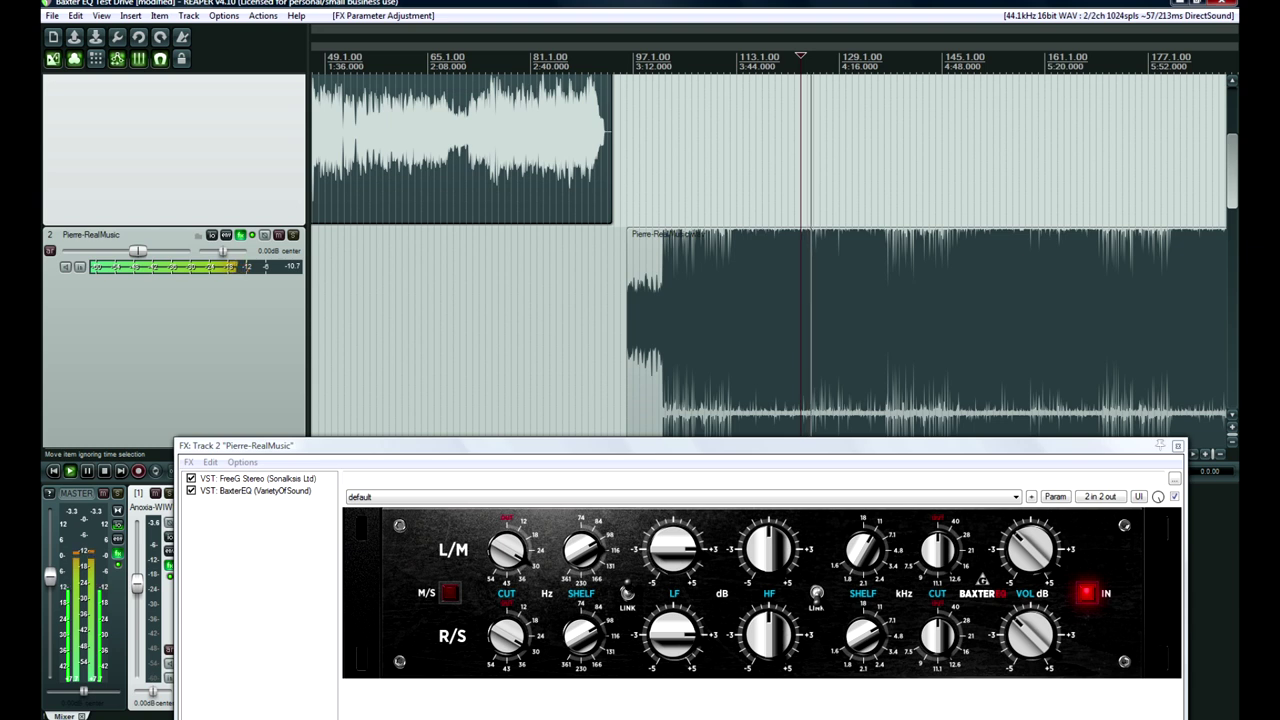
key(space)
click(848, 58)
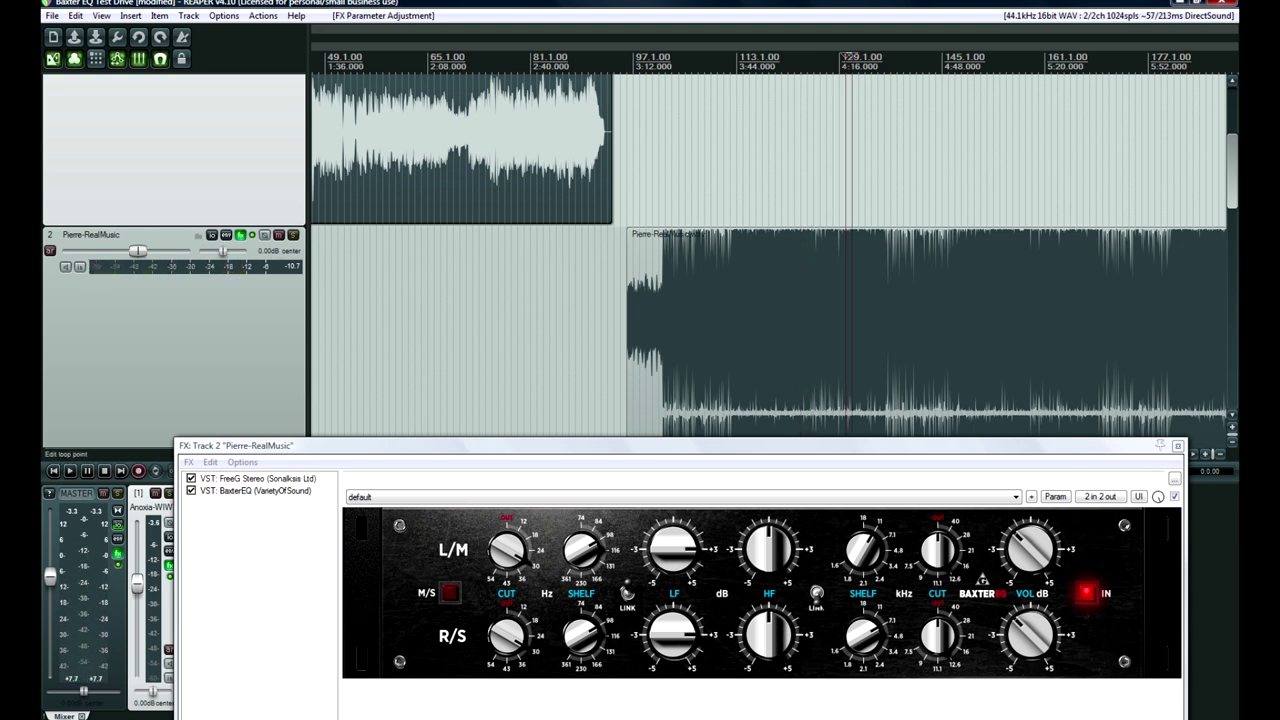
Audition track 2 briefly, reposition the edit cursor just before bar 129, and restart playback from there
key(space)
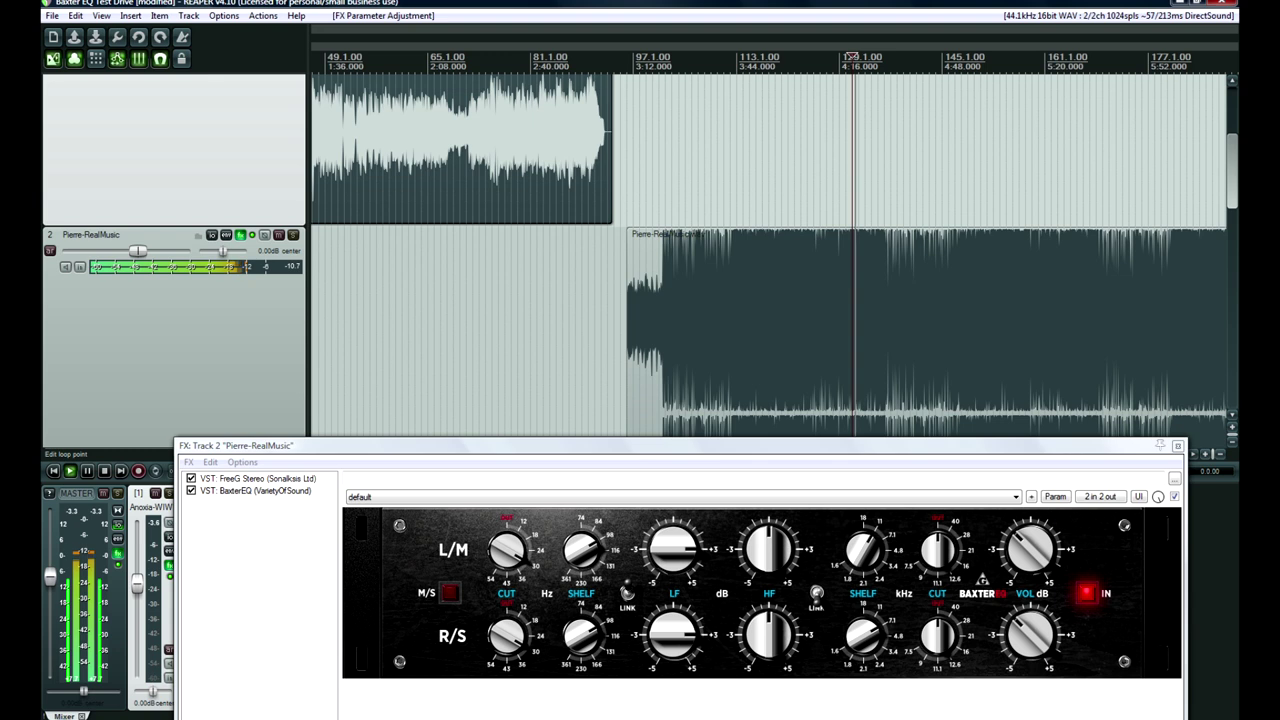
key(space)
click(846, 58)
key(space)
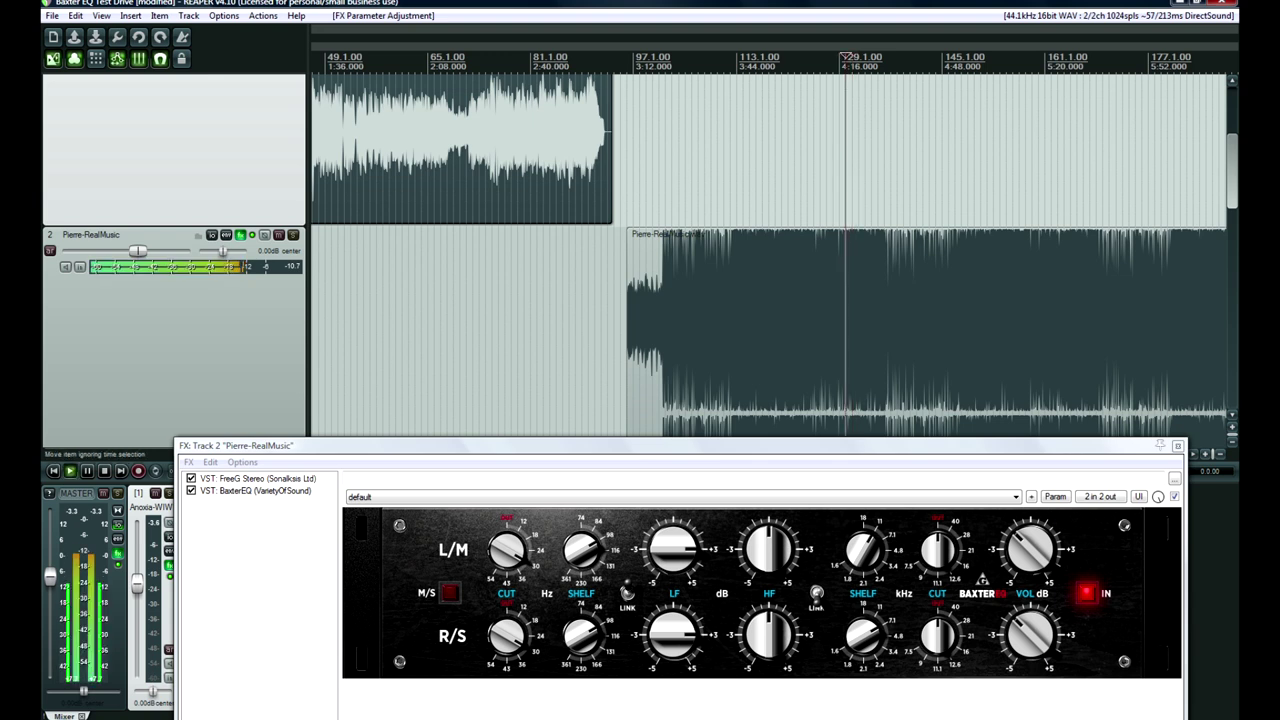
Lower BaxterEQ's L/M HF gain during playback, replay from about bar 129, return the gain to its previous setting, and stop
drag(768, 549, 768, 590)
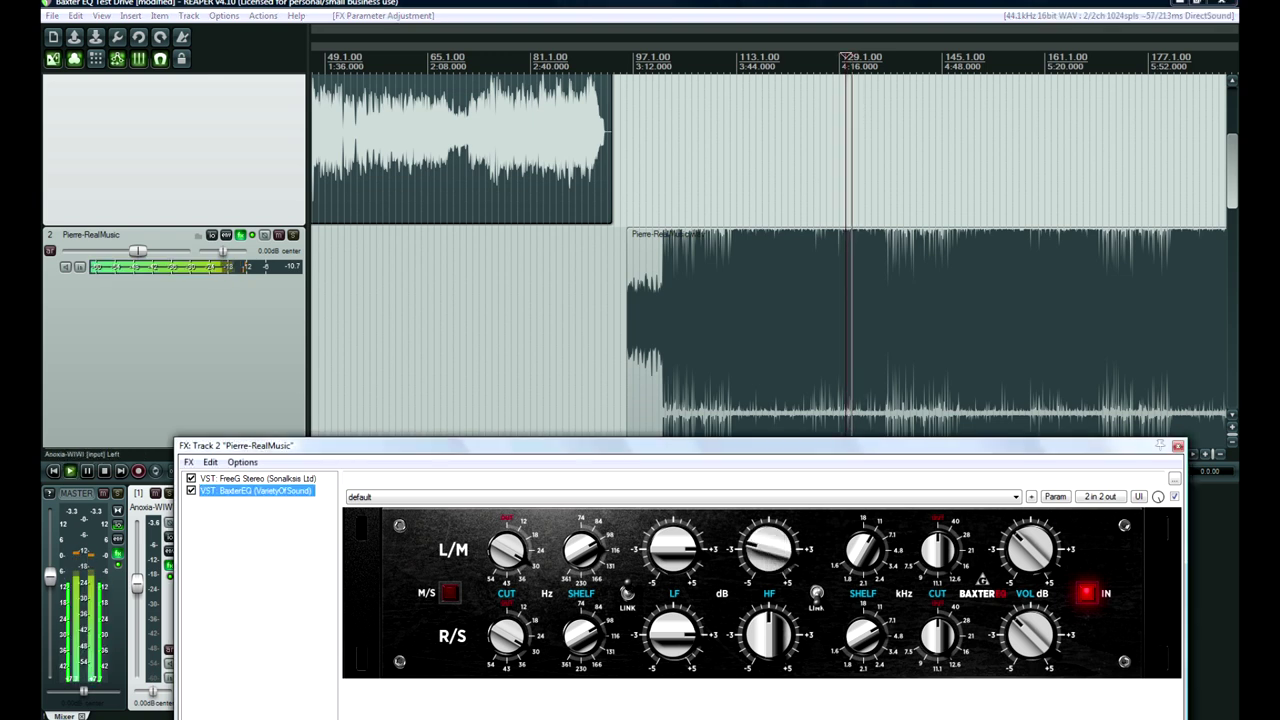
mouse_move(768, 549)
mouse_down()
mouse_move(768, 505)
mouse_move(768, 549)
mouse_up()
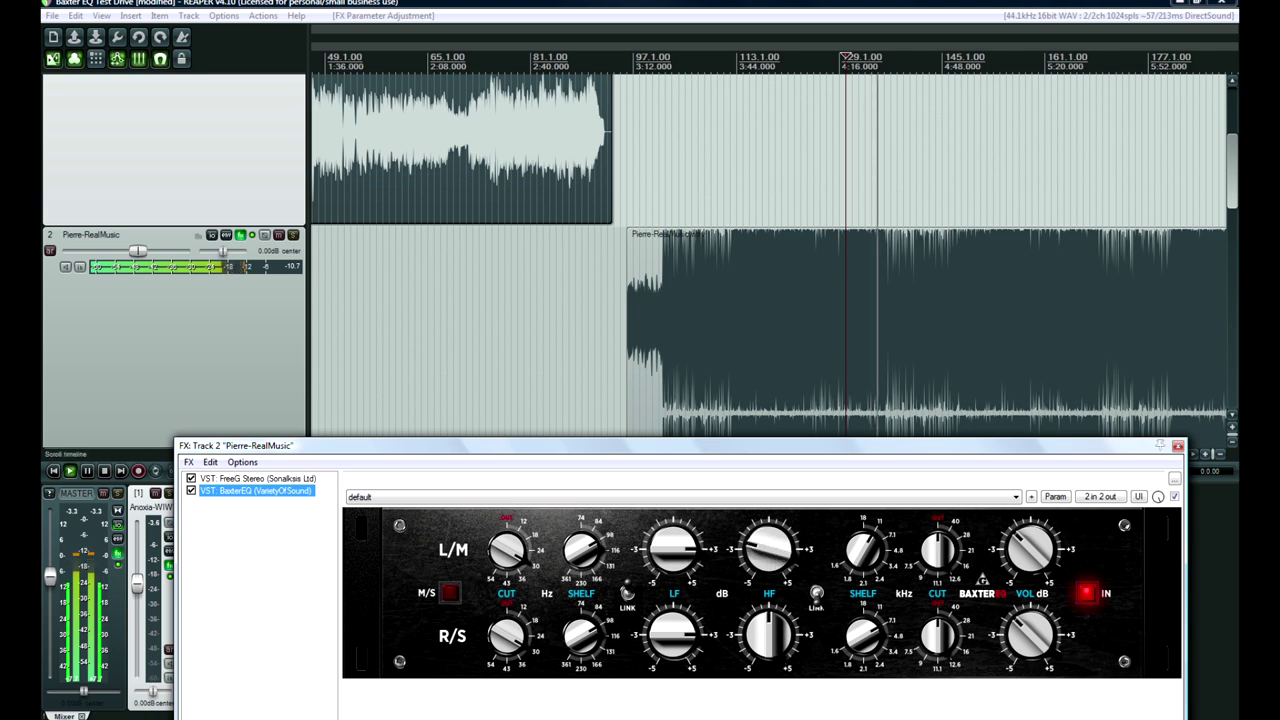
click(851, 300)
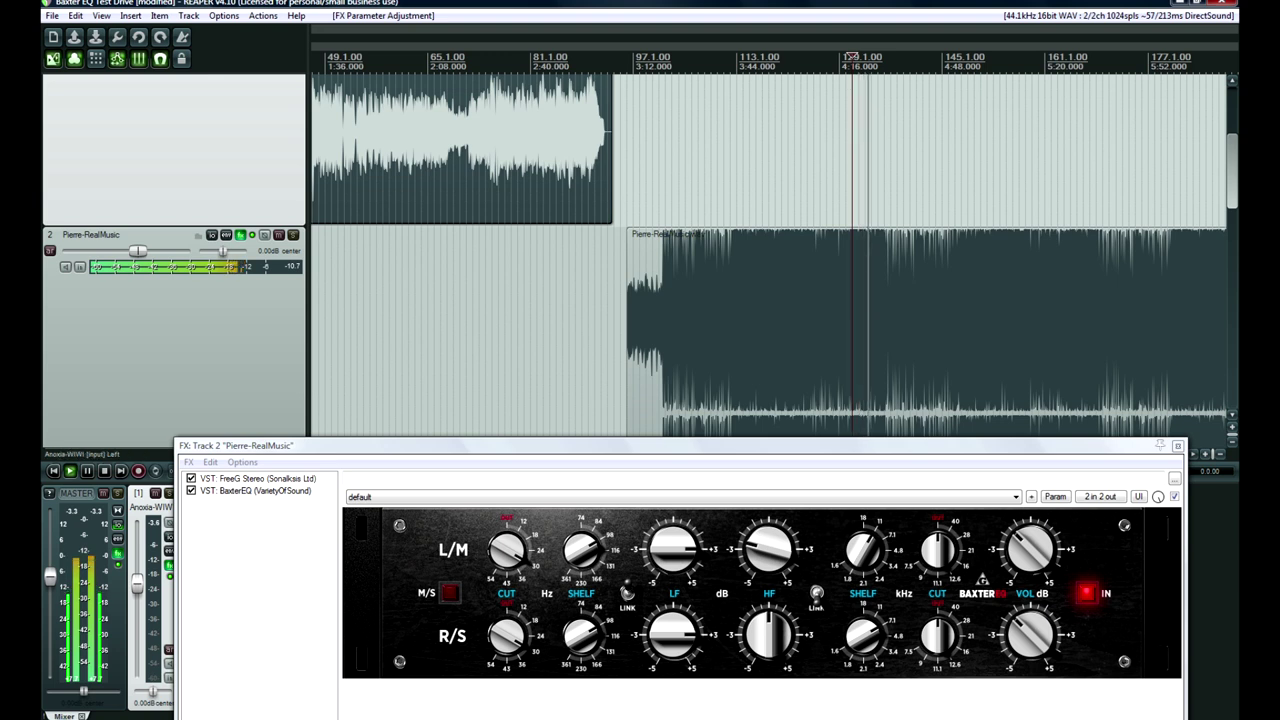
drag(768, 549, 768, 520)
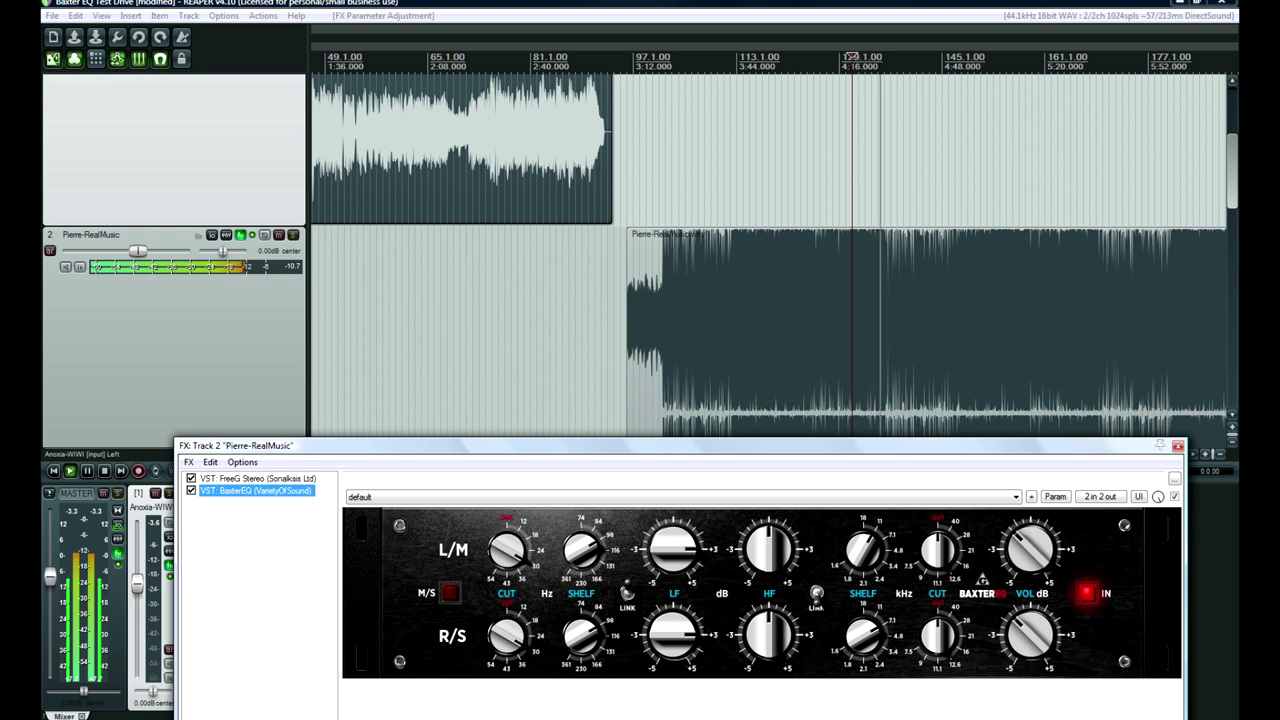
key(space)
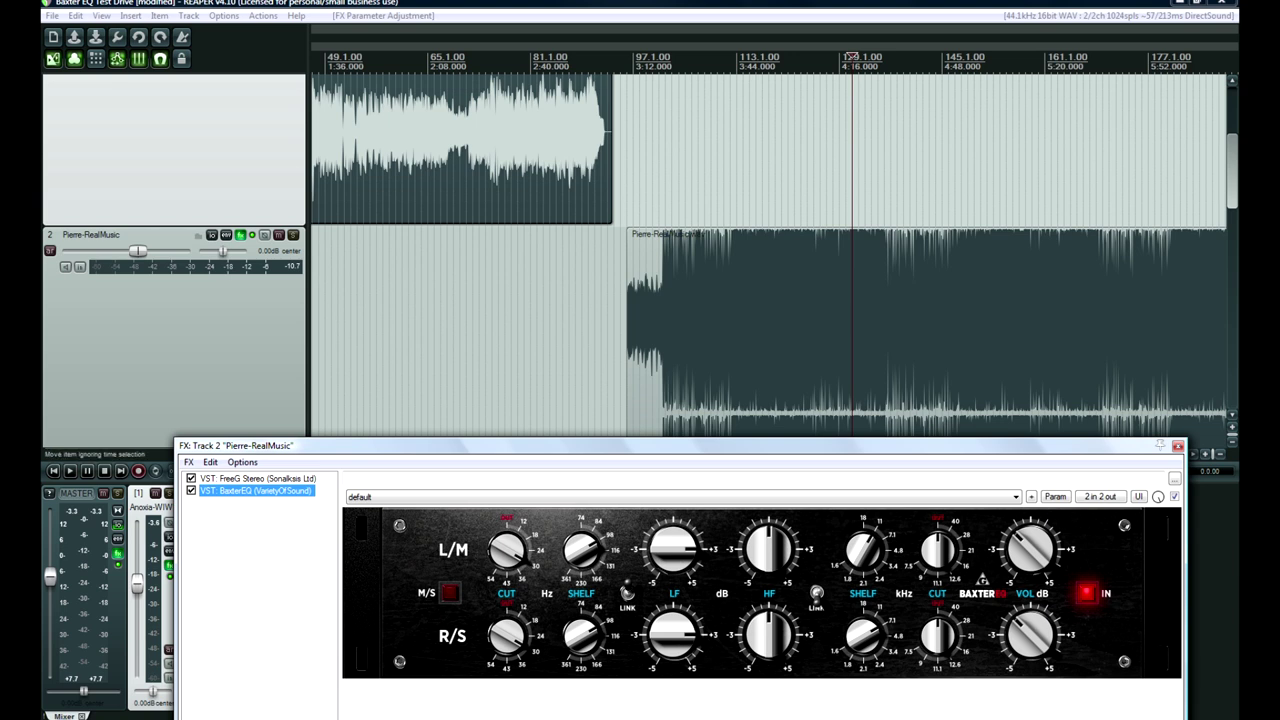
Move track 2's effects window up over the arrangement so the BaxterEQ panel sits near the middle of the screen
drag(680, 445, 651, 252)
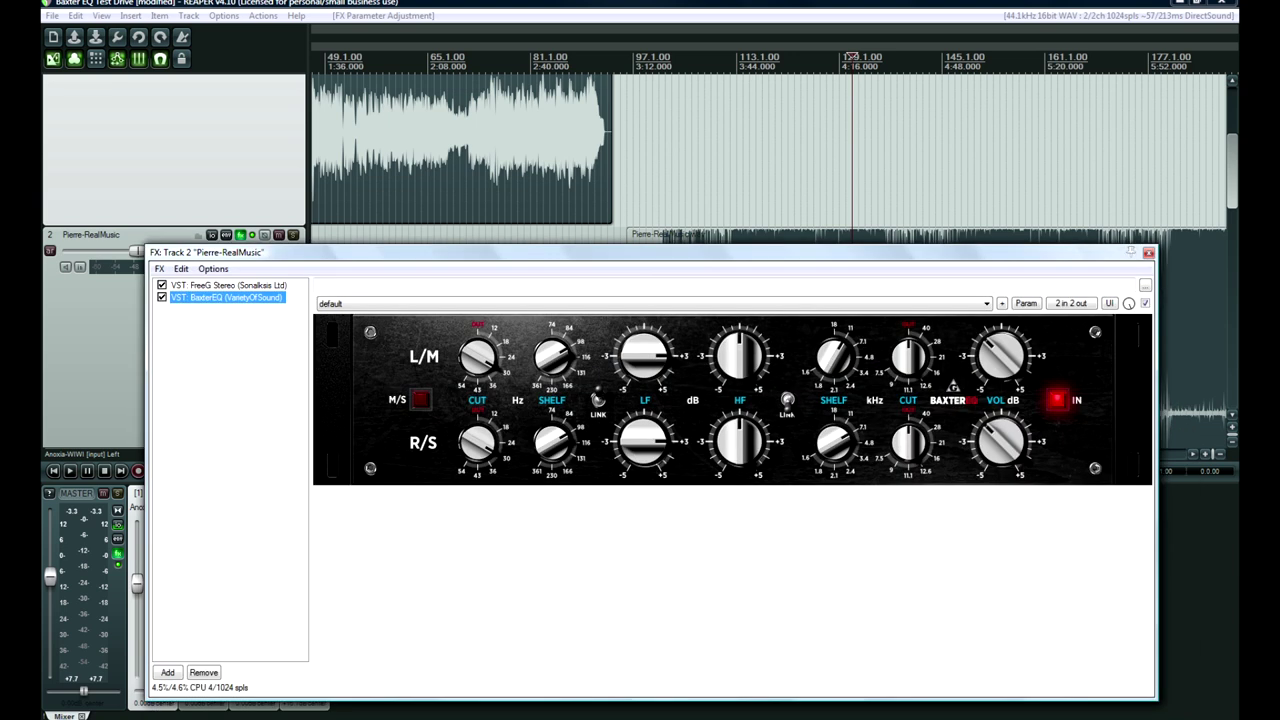
drag(571, 252, 534, 280)
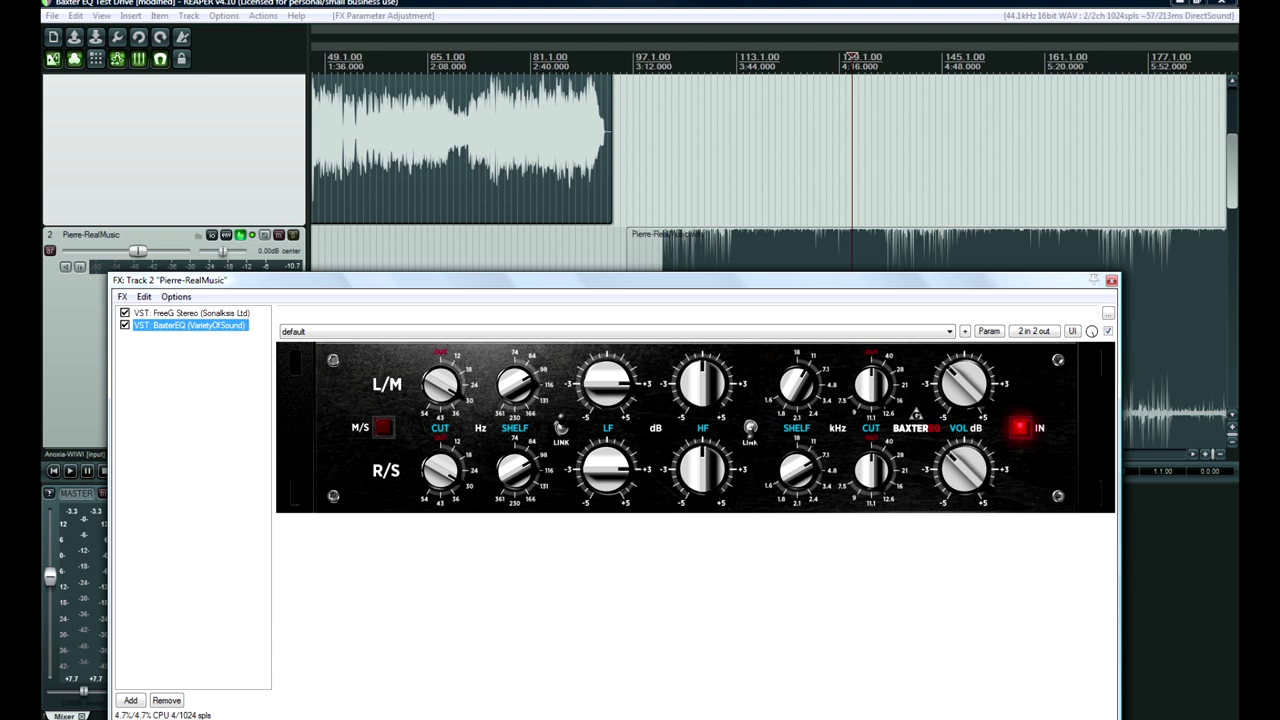
mouse_move(515, 384)
mouse_down()
mouse_move(515, 398)
mouse_move(515, 384)
mouse_up()
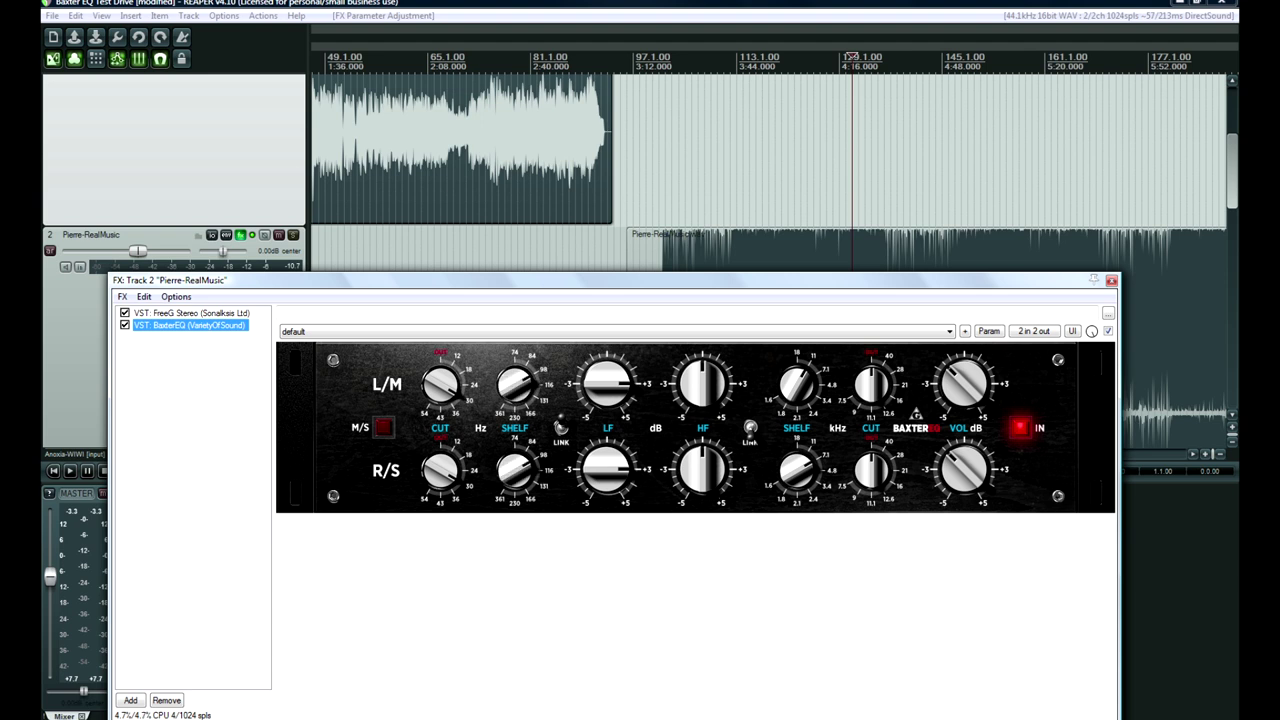